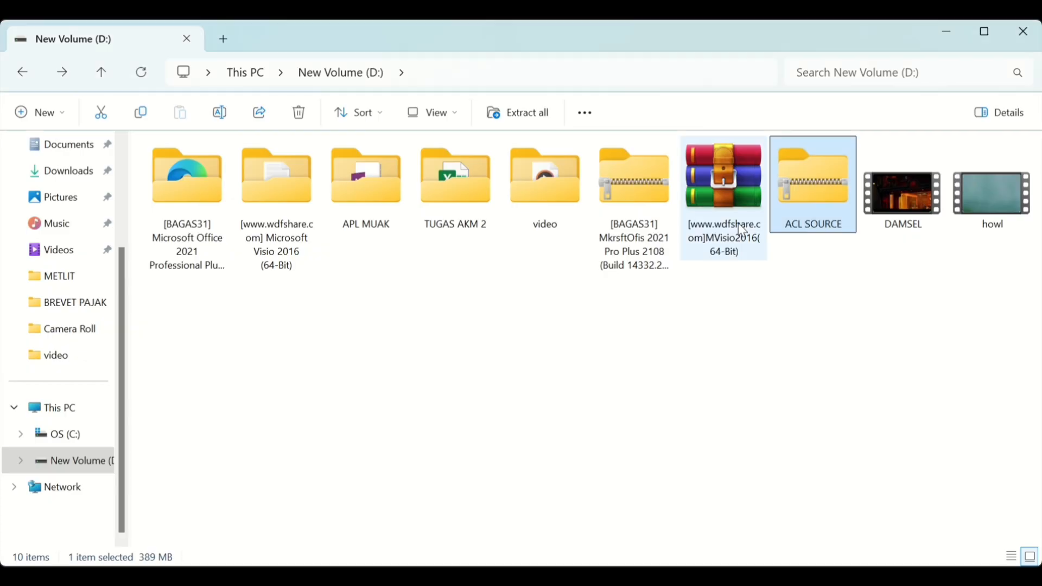
# Run the setup application from the V9 Desktop EDUC (E) folder in the ACL SOURCE archive and choose to install ACL 9 Educational Edition.
pyautogui.doubleClick(822, 189)
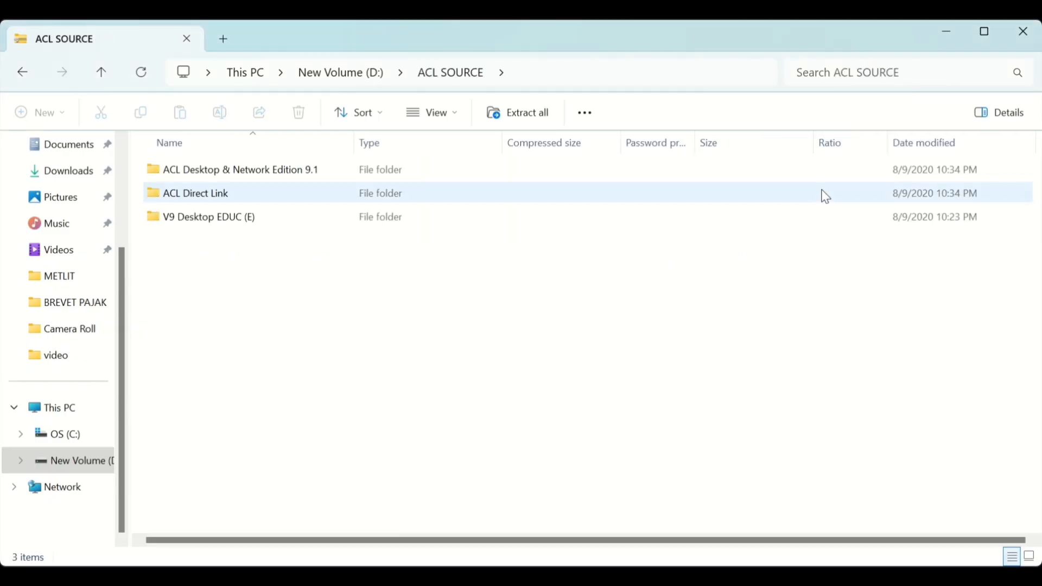
pyautogui.doubleClick(280, 218)
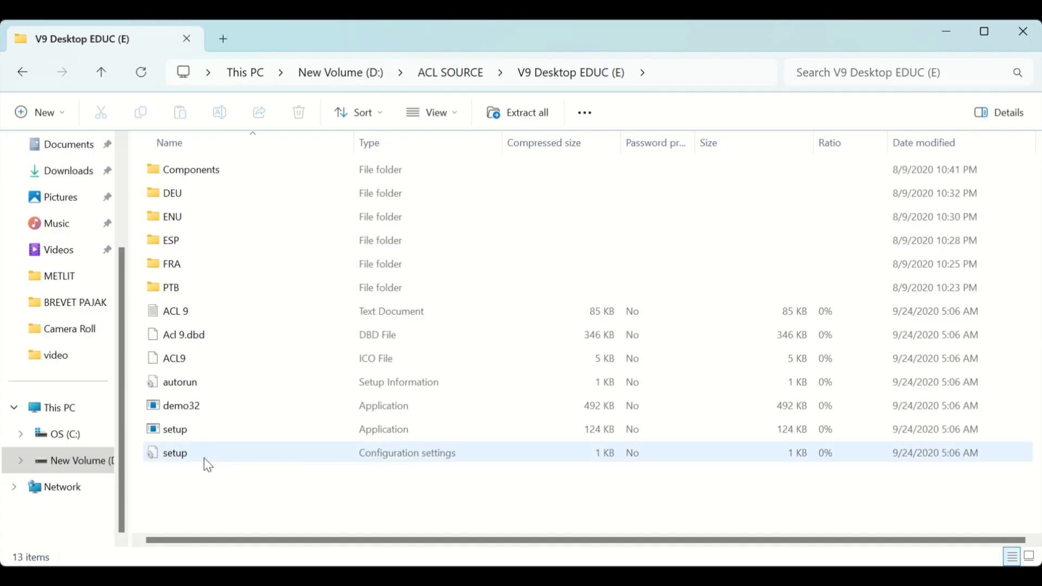
pyautogui.click(201, 431)
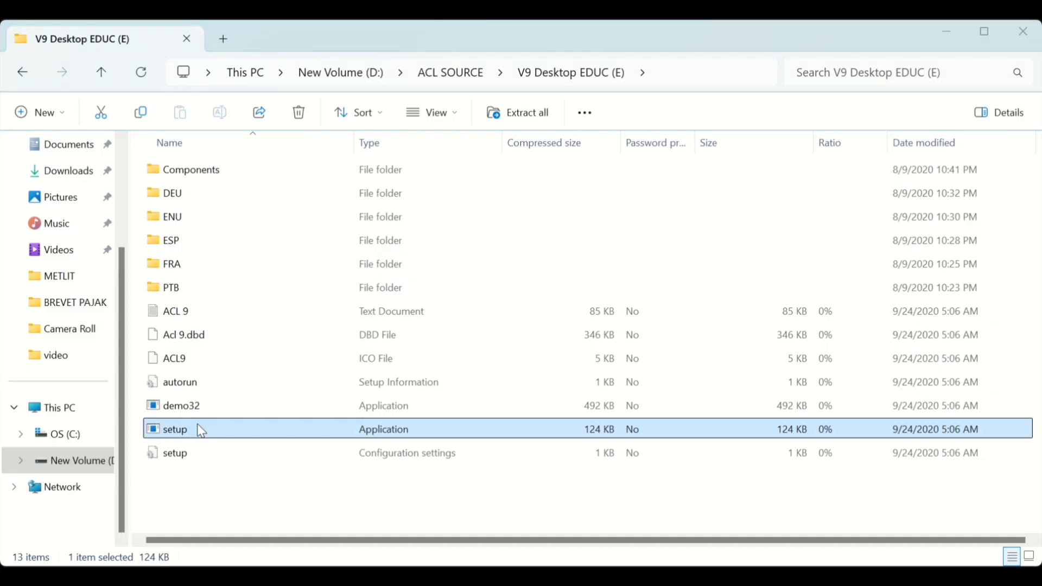
pyautogui.doubleClick(201, 430)
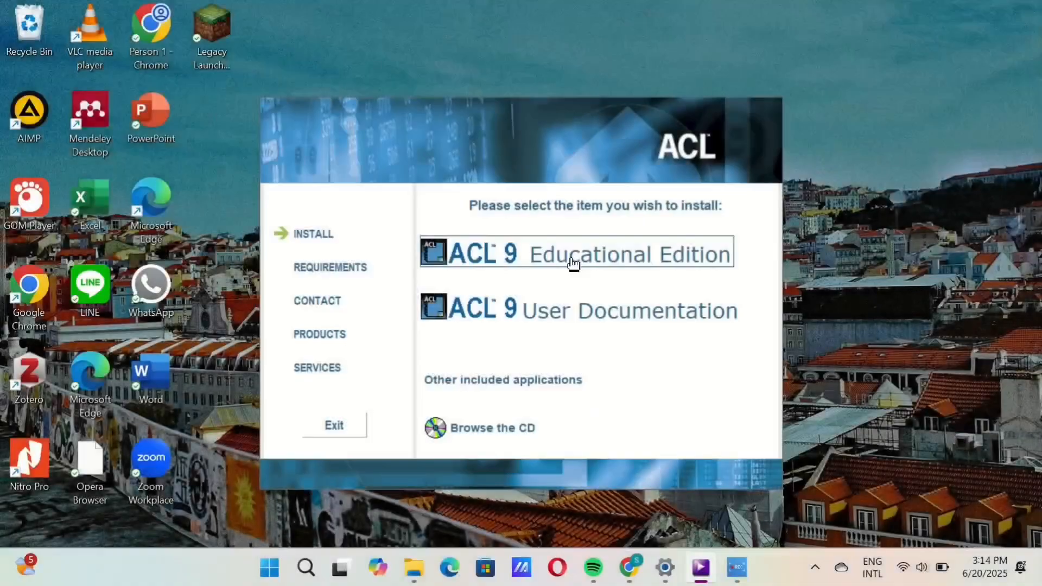
pyautogui.click(573, 263)
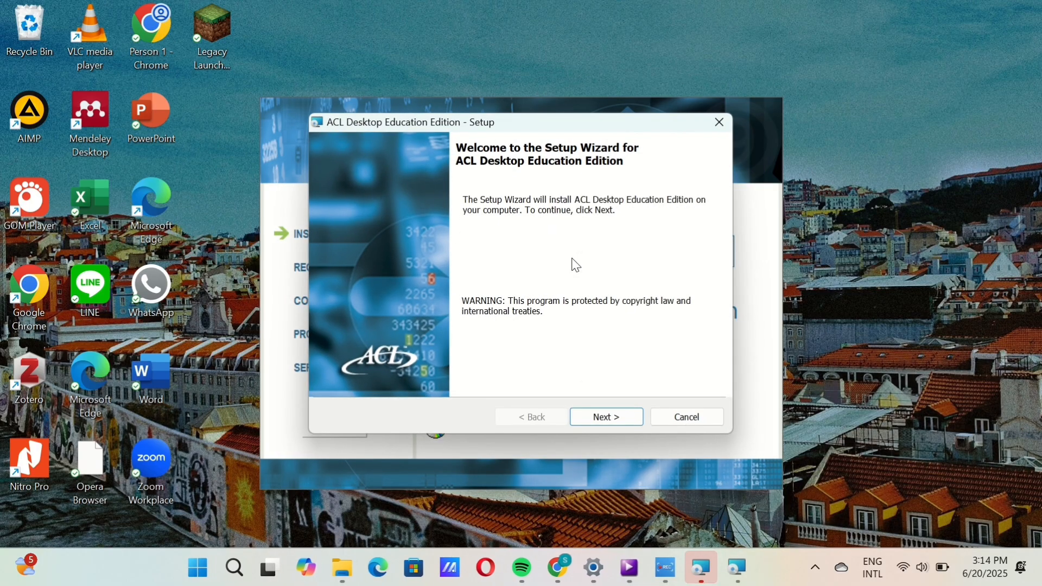
# Accept the license agreement and keep the default customer information, installation for all users, and the Complete setup type.
pyautogui.click(611, 419)
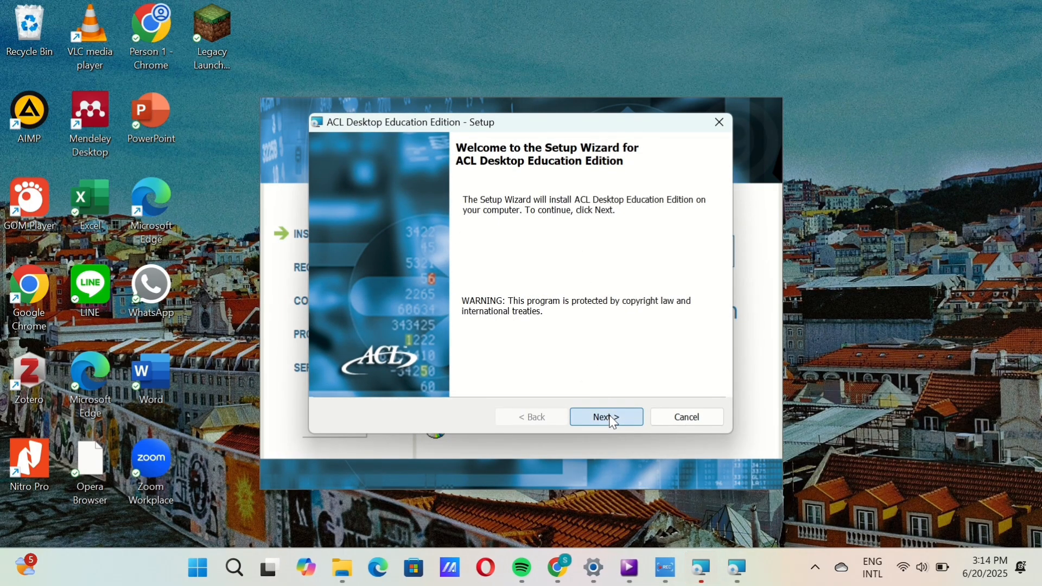
pyautogui.click(324, 355)
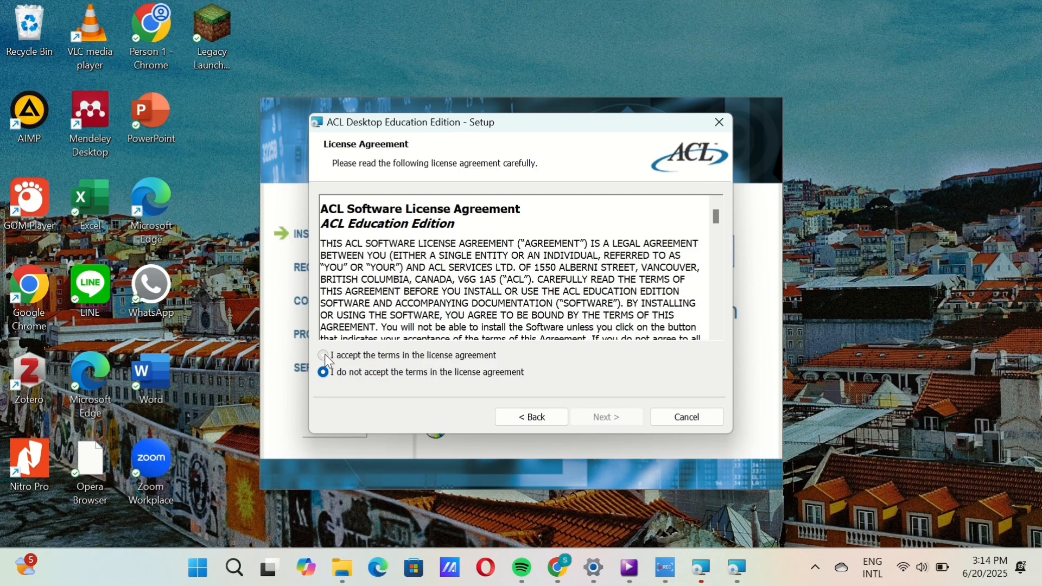
pyautogui.click(603, 417)
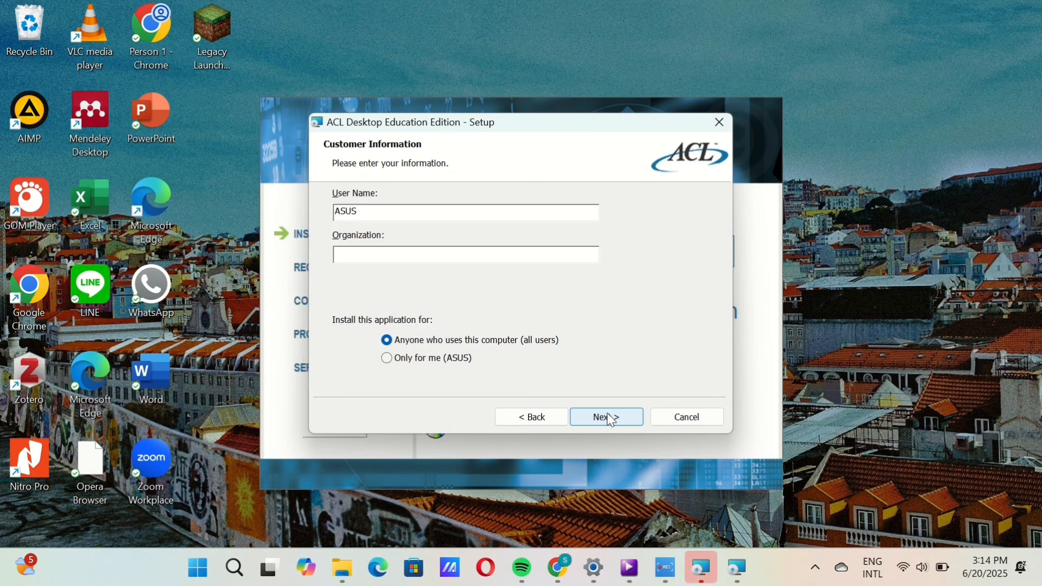
pyautogui.click(611, 418)
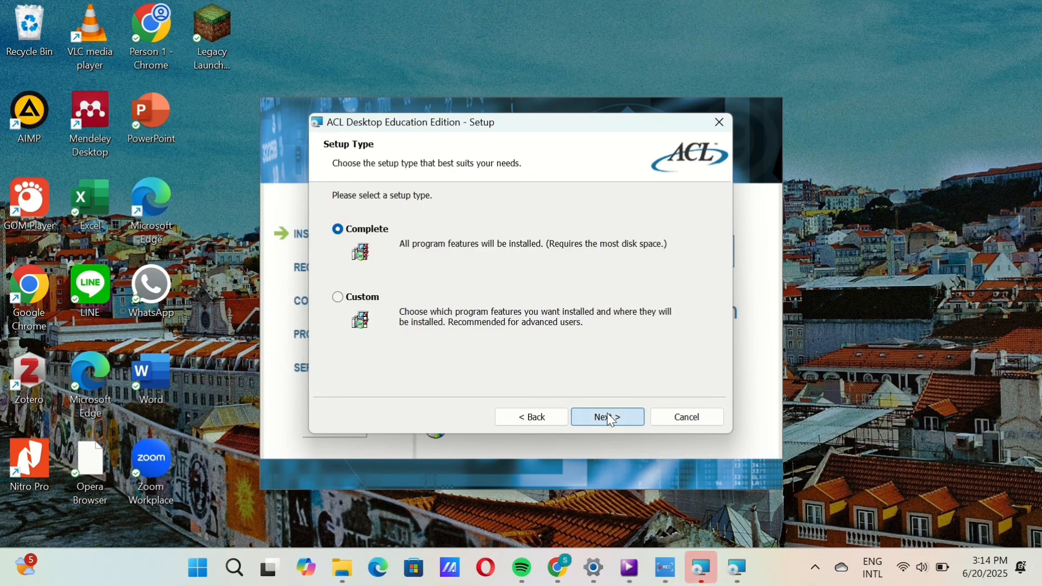
pyautogui.click(611, 418)
pyautogui.click(610, 417)
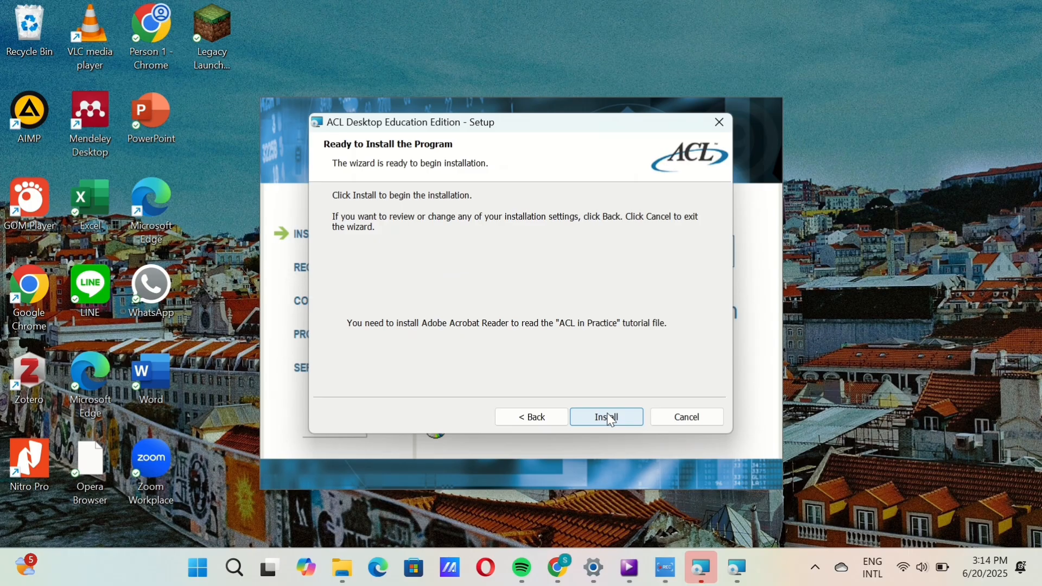
# Install ACL Desktop Education Edition, finish the setup wizard, and close the readme file.
pyautogui.click(607, 417)
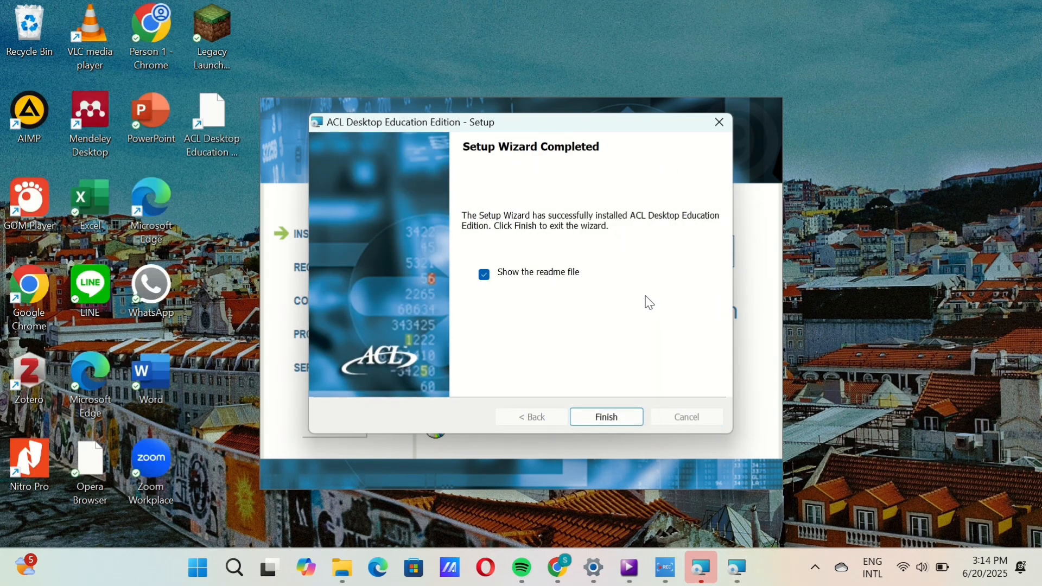
pyautogui.click(606, 417)
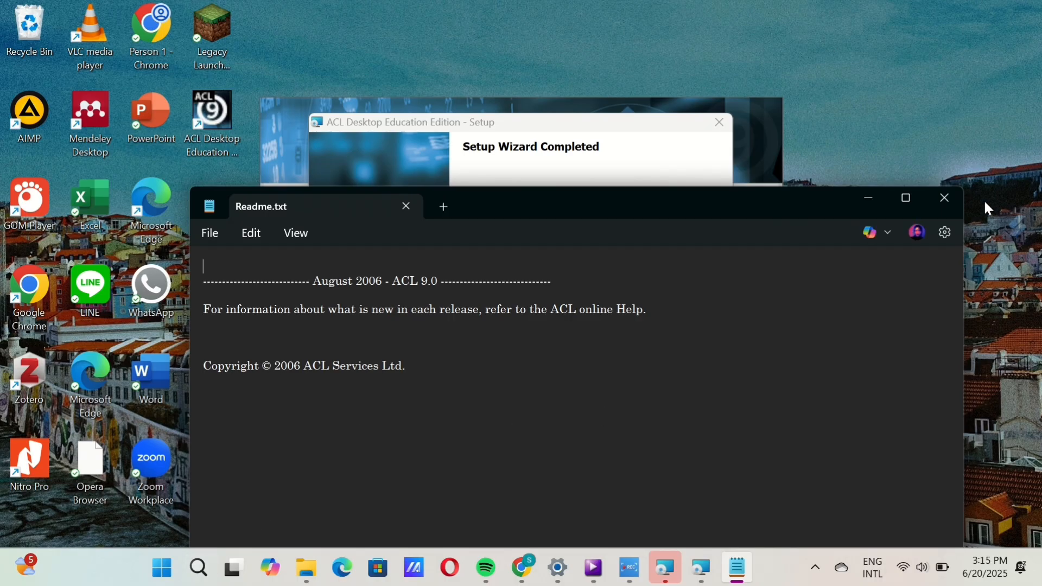
pyautogui.click(945, 199)
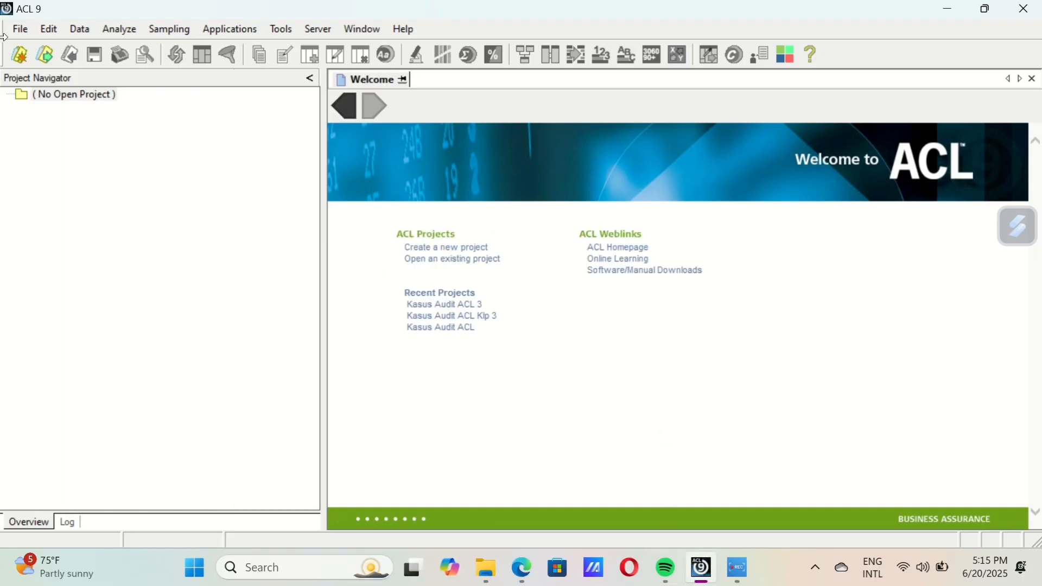
# Create a new ACL project named "Kasus ACL Pegawai" in the Documents folder.
pyautogui.click(16, 30)
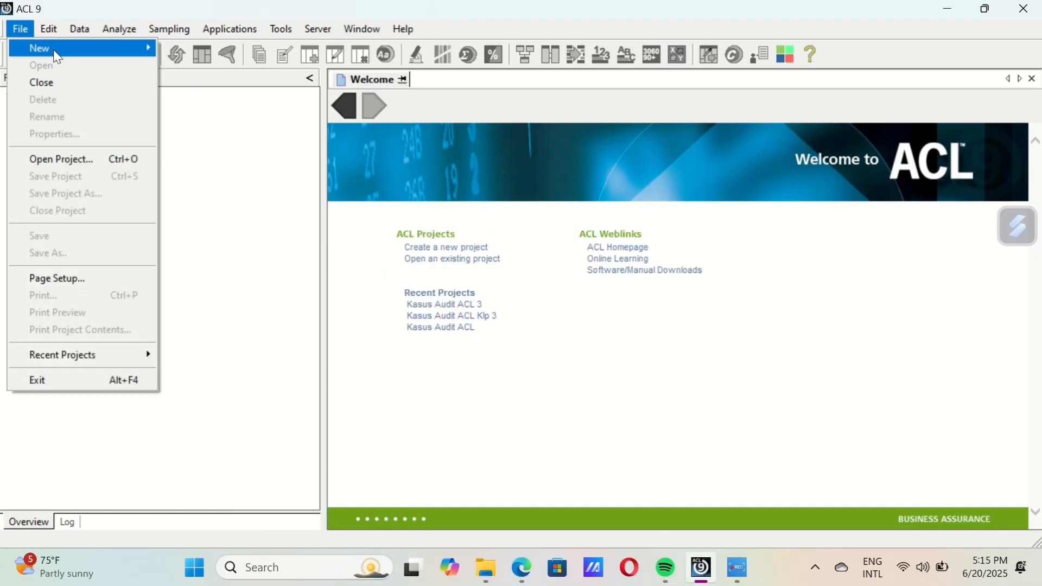
pyautogui.moveTo(57, 50)
pyautogui.click(219, 126)
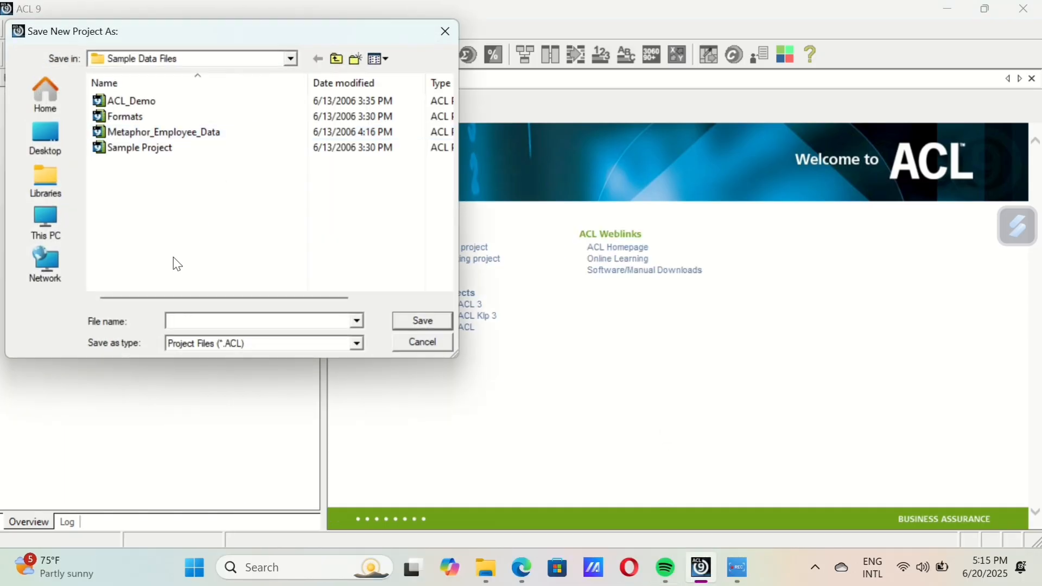
pyautogui.click(51, 168)
pyautogui.doubleClick(339, 103)
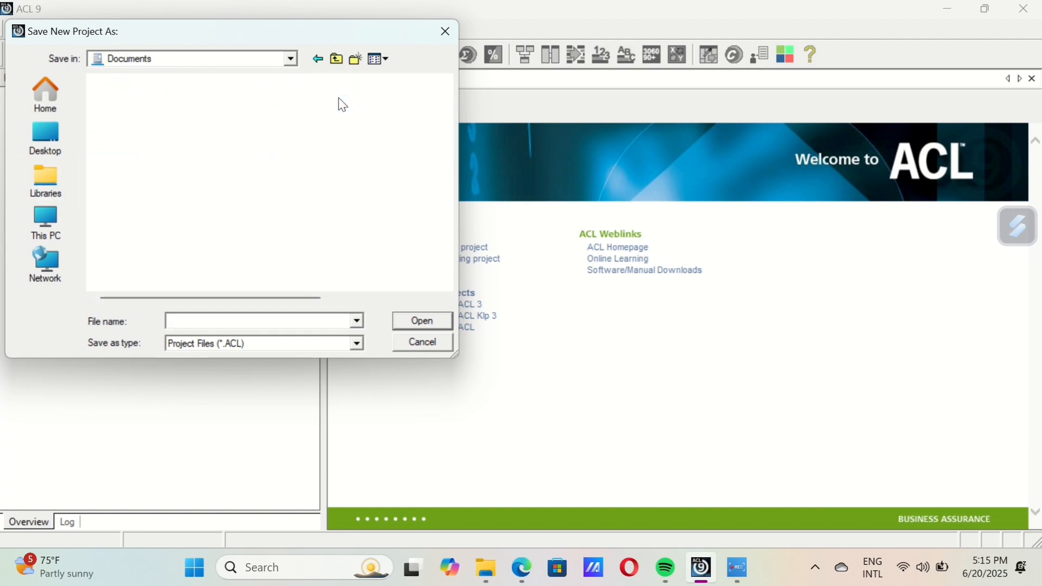
pyautogui.click(258, 317)
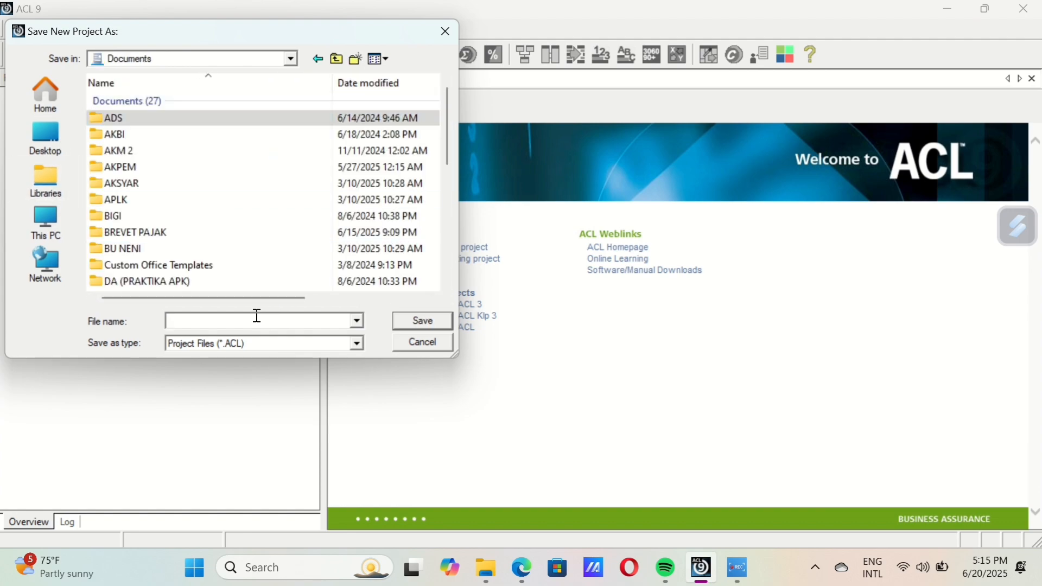
pyautogui.write('Kasus ACL Pegawai')
pyautogui.click(428, 320)
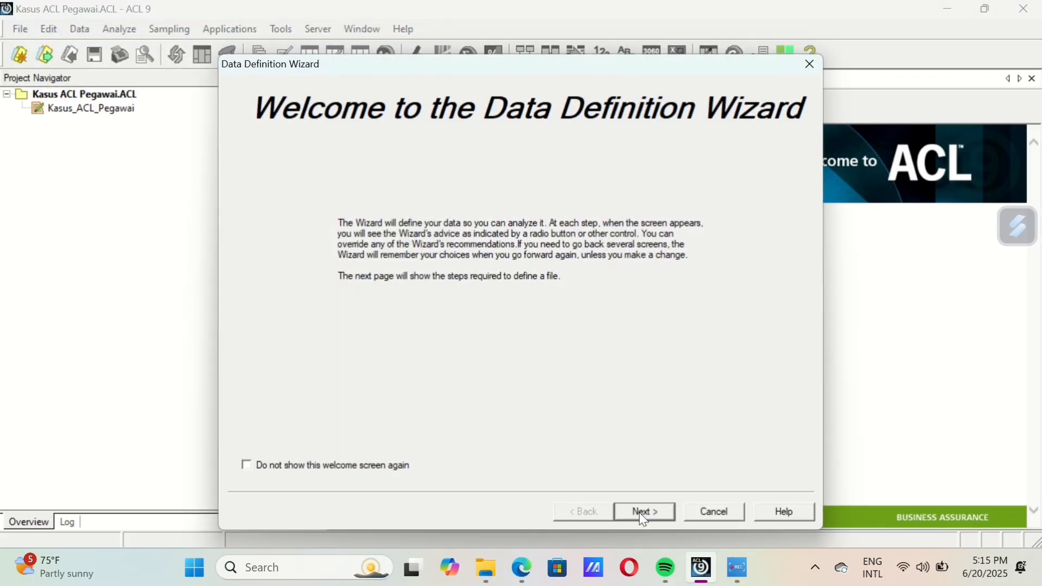
# Select the CD7A7210 file from Downloads as the data source to define.
pyautogui.click(644, 512)
pyautogui.click(643, 512)
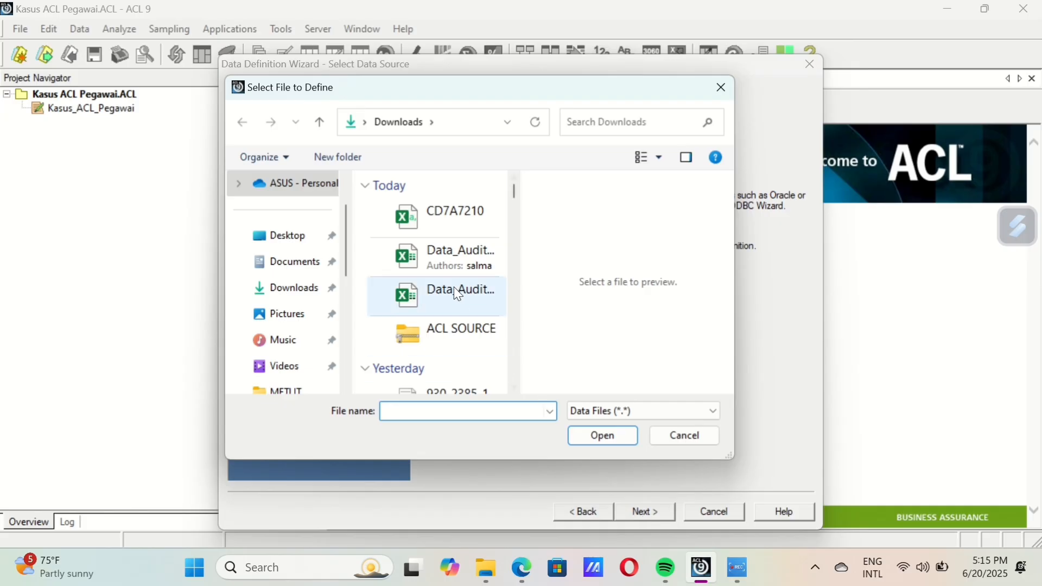
pyautogui.click(440, 226)
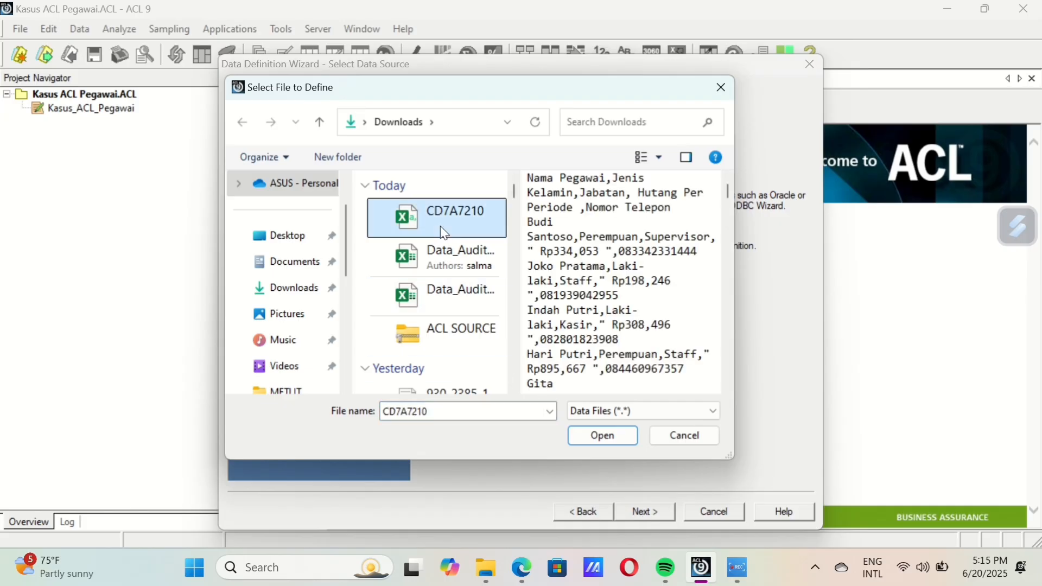
pyautogui.click(601, 436)
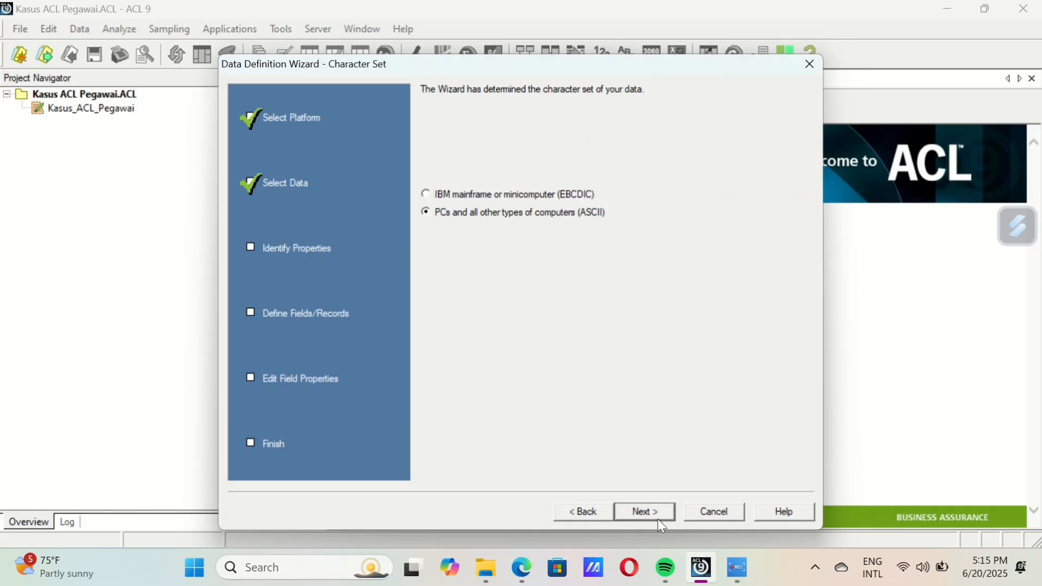
# Accept the ASCII character set, delimited text format, and comma-separated properties with the first row as field names.
pyautogui.click(647, 512)
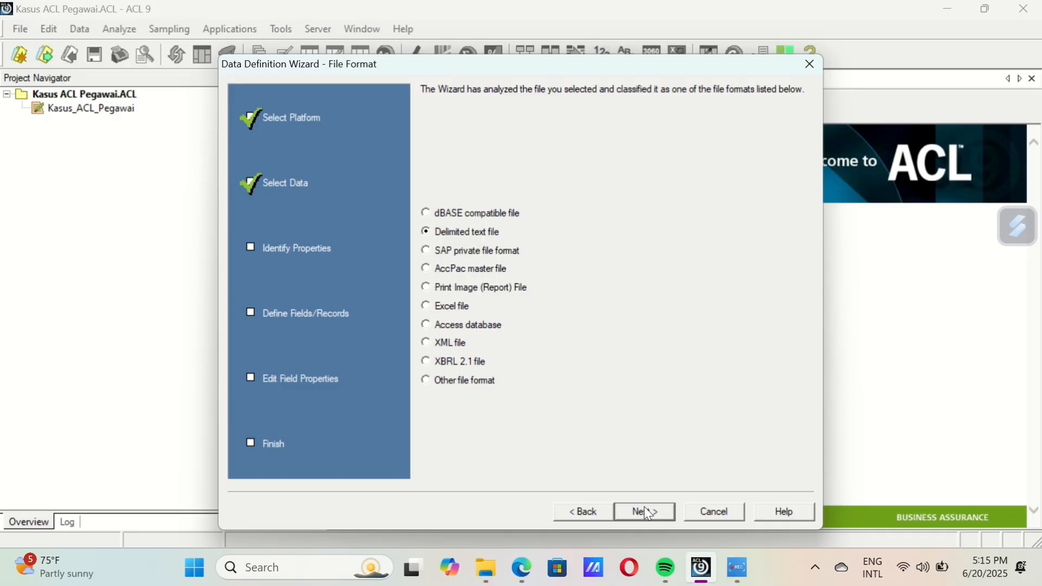
pyautogui.click(648, 512)
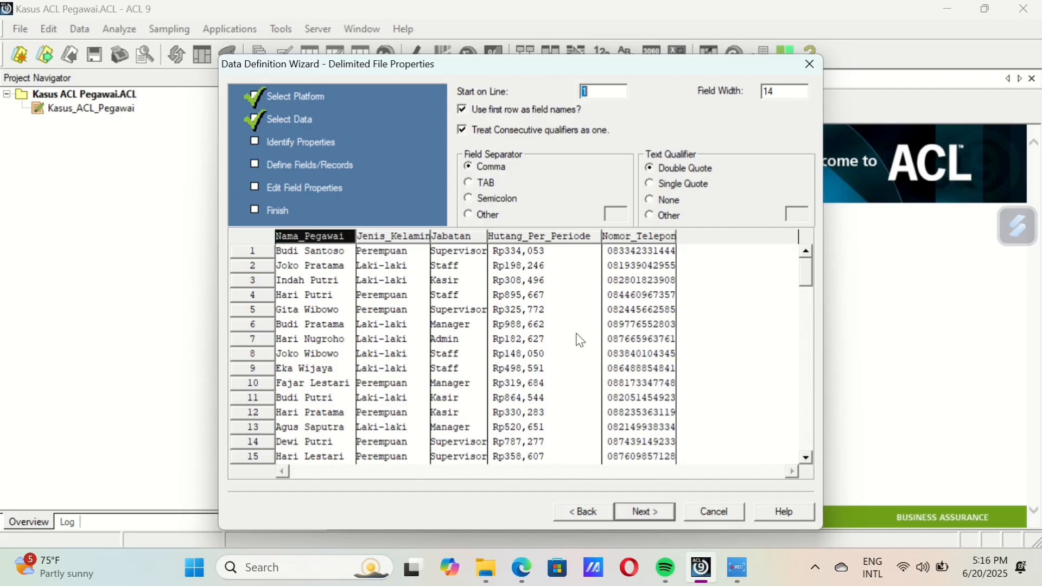
pyautogui.click(640, 513)
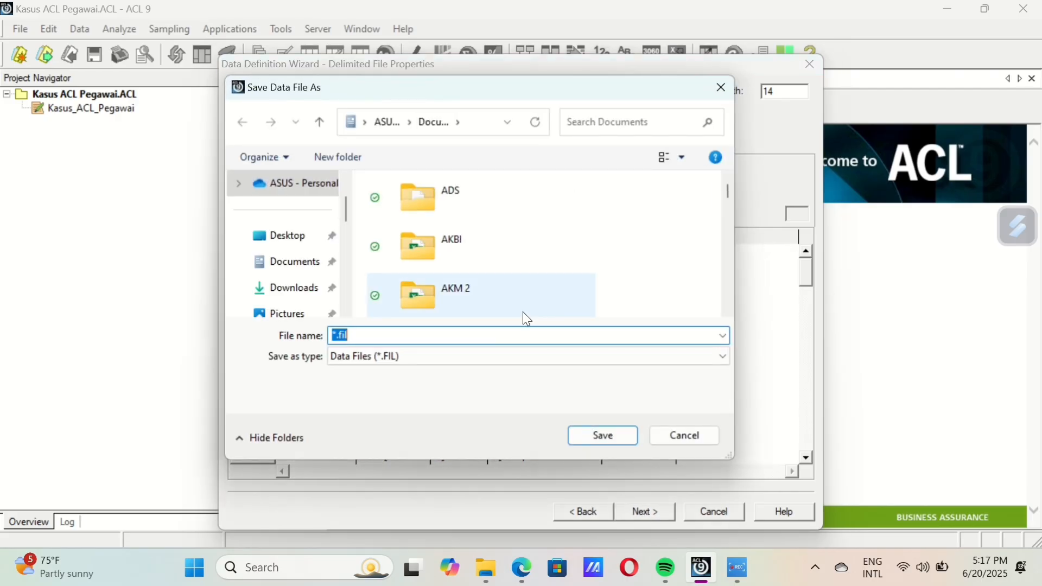
# Save the data file as "Kasus ACL Pegawai" in the Downloads folder.
pyautogui.click(289, 296)
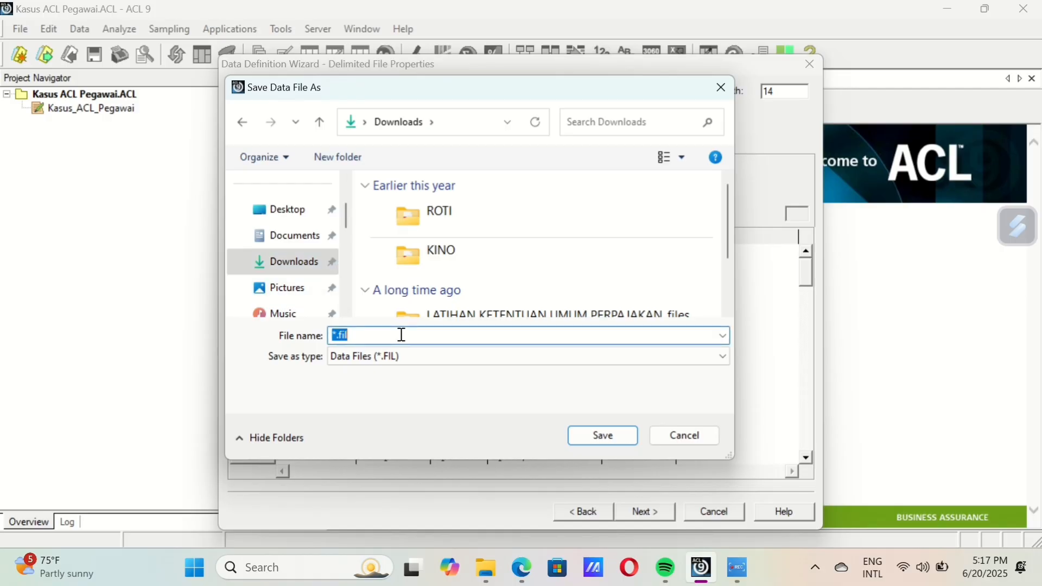
pyautogui.write('Kas')
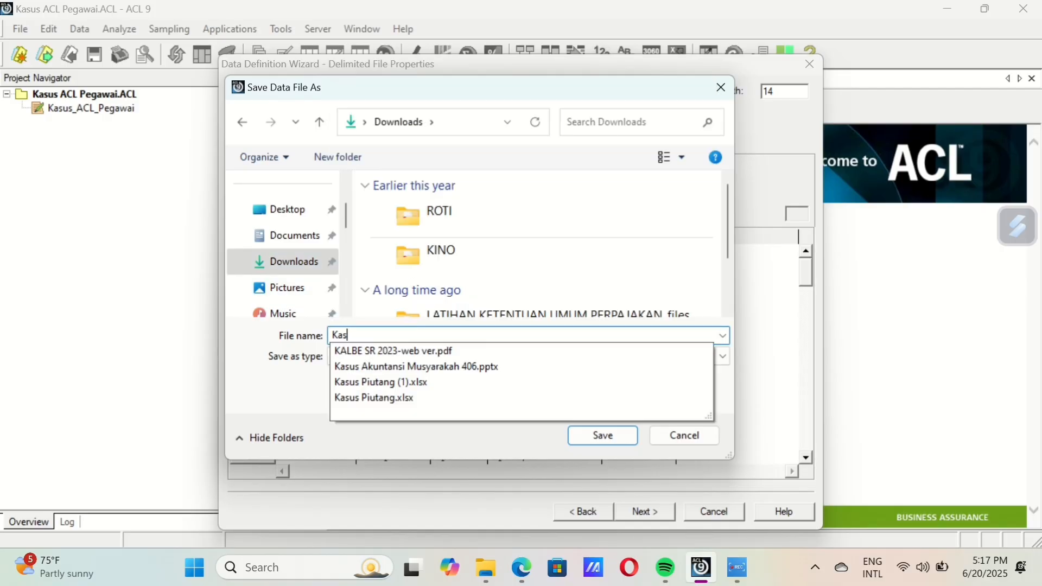
pyautogui.write('us AC')
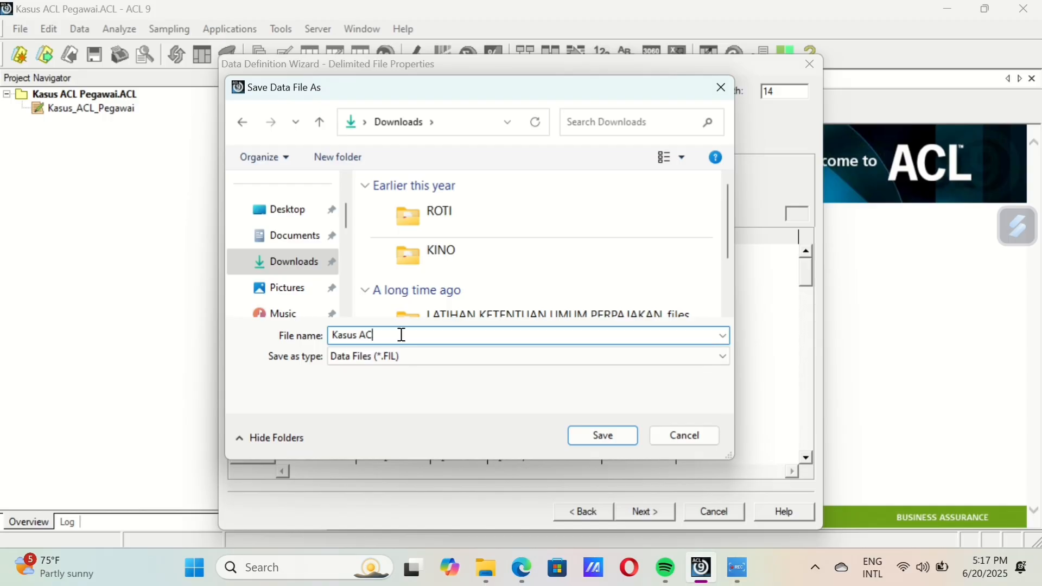
pyautogui.write('L Pegawai')
pyautogui.click(617, 434)
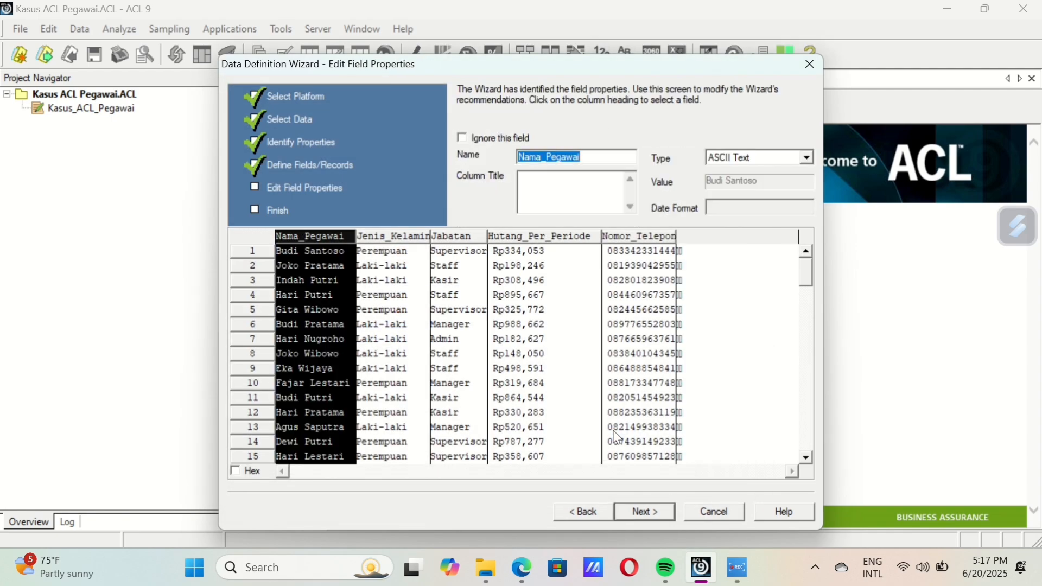
# Set the Hutang_Per_Periode field type to Numeric (Unformatted).
pyautogui.click(561, 239)
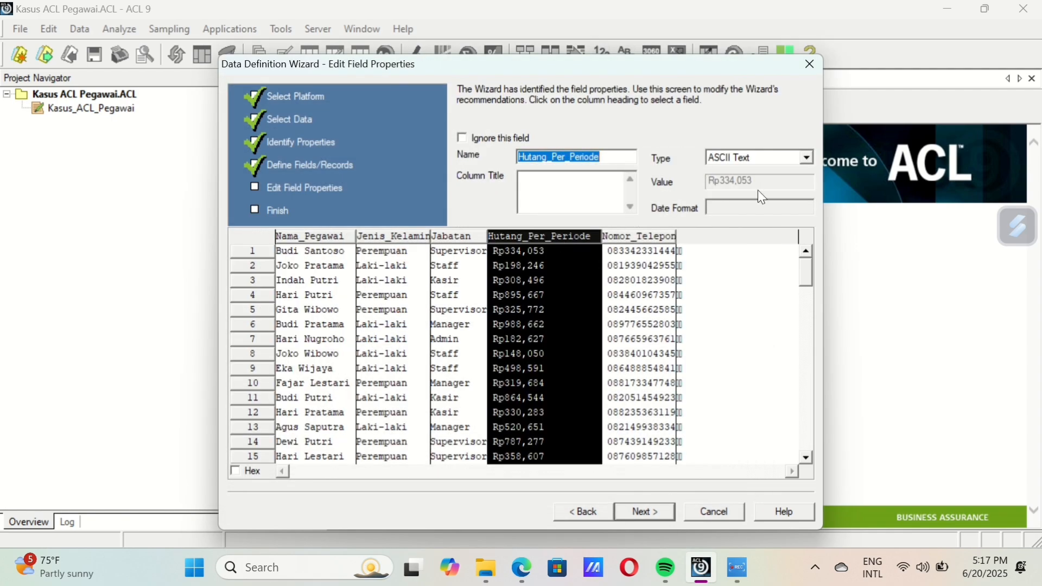
pyautogui.click(807, 159)
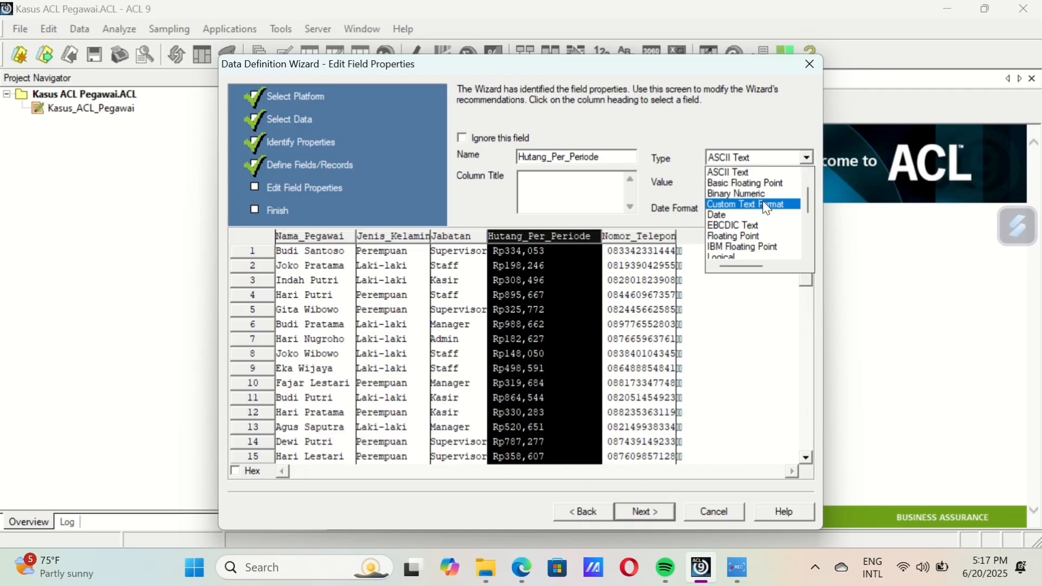
pyautogui.scroll(-2, 755, 213)
pyautogui.click(755, 214)
pyautogui.click(805, 159)
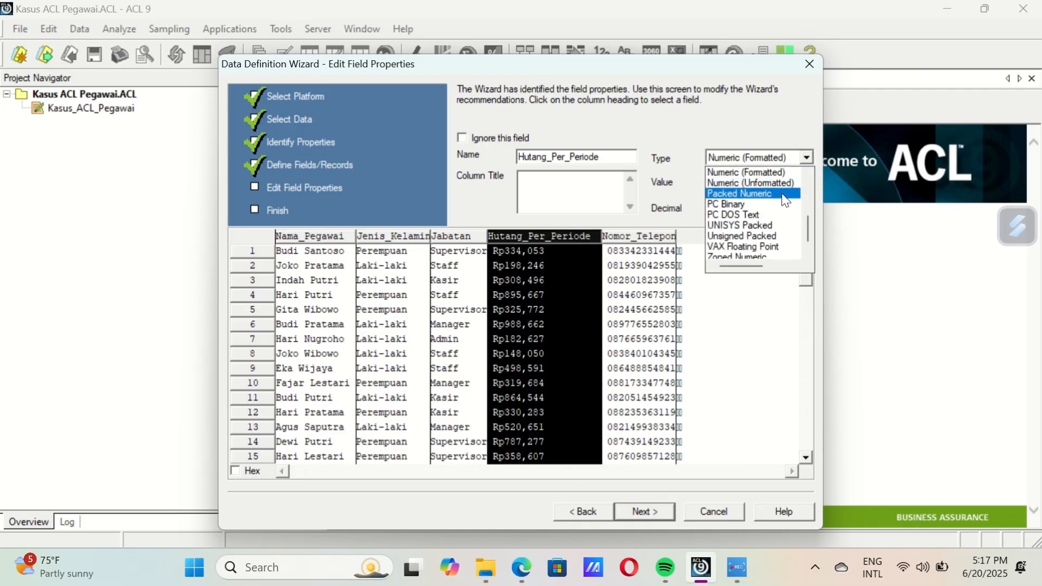
pyautogui.click(766, 183)
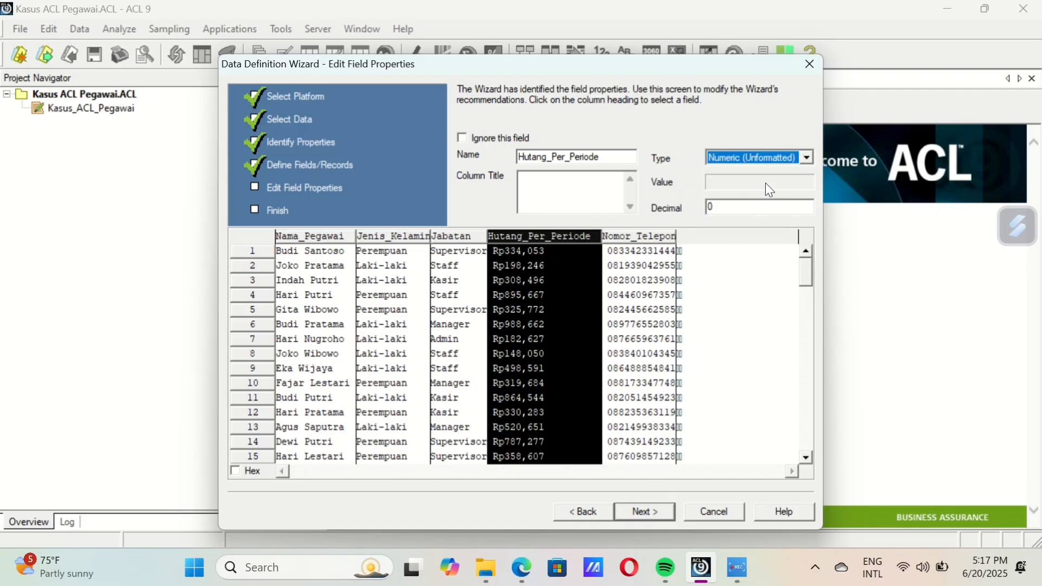
# Complete the data definition and save the imported table as Kasus_ACL_Pegawai.
pyautogui.click(651, 511)
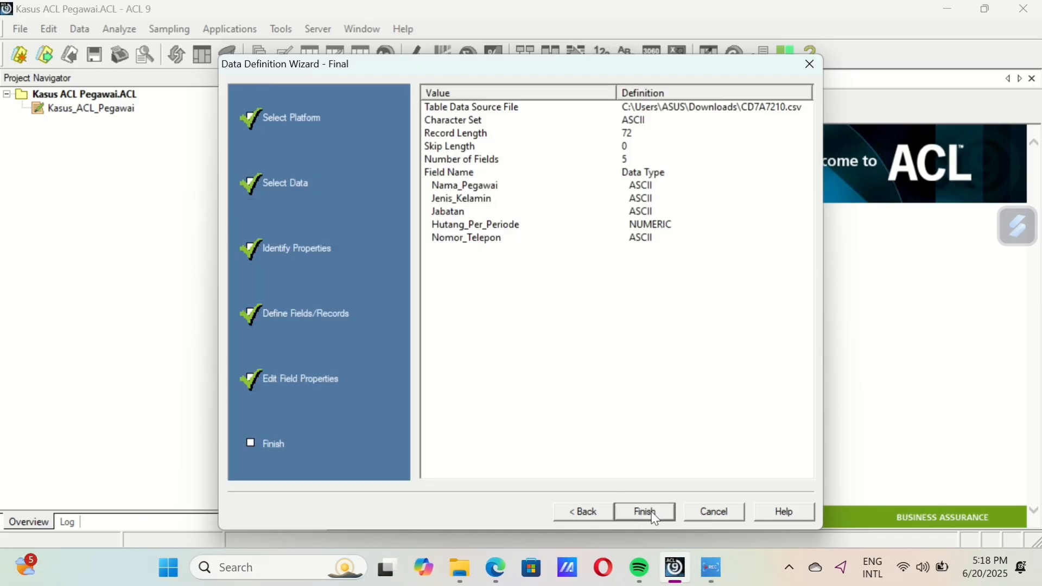
pyautogui.click(646, 513)
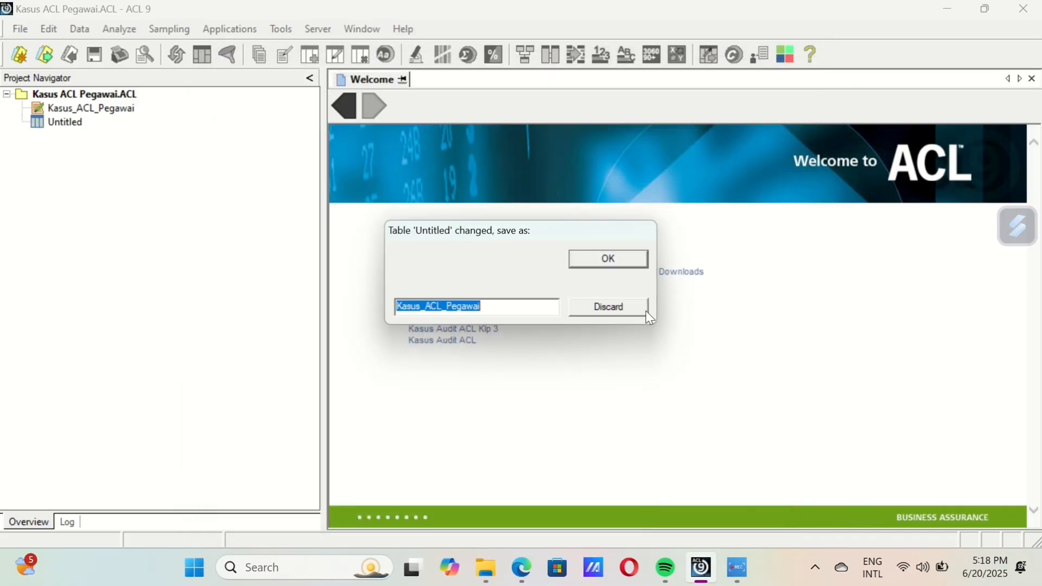
pyautogui.click(624, 253)
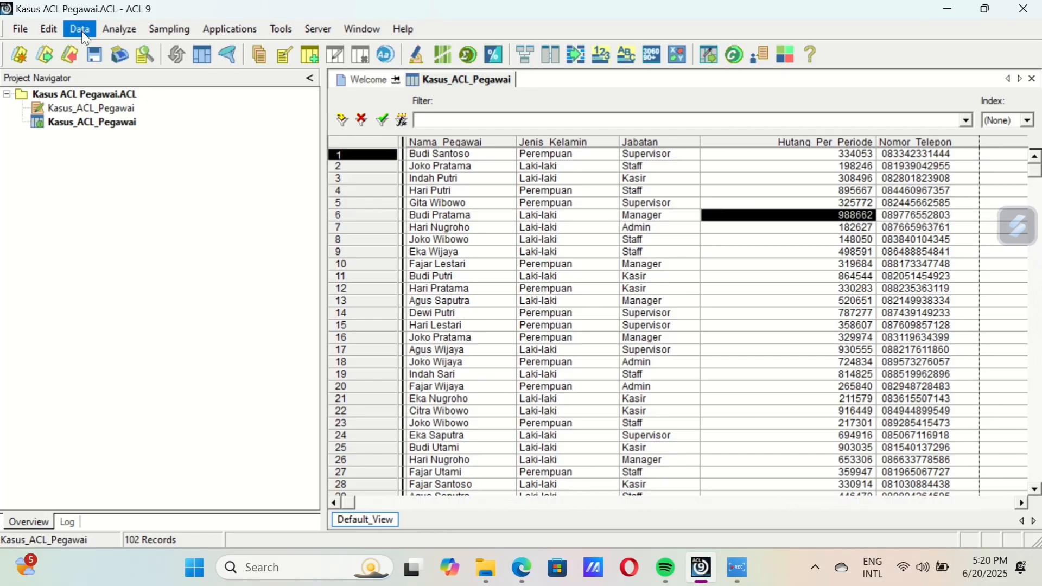
# Set up a field-based data extraction from Kasus_ACL_Pegawai that includes all available fields.
pyautogui.click(81, 31)
pyautogui.click(116, 50)
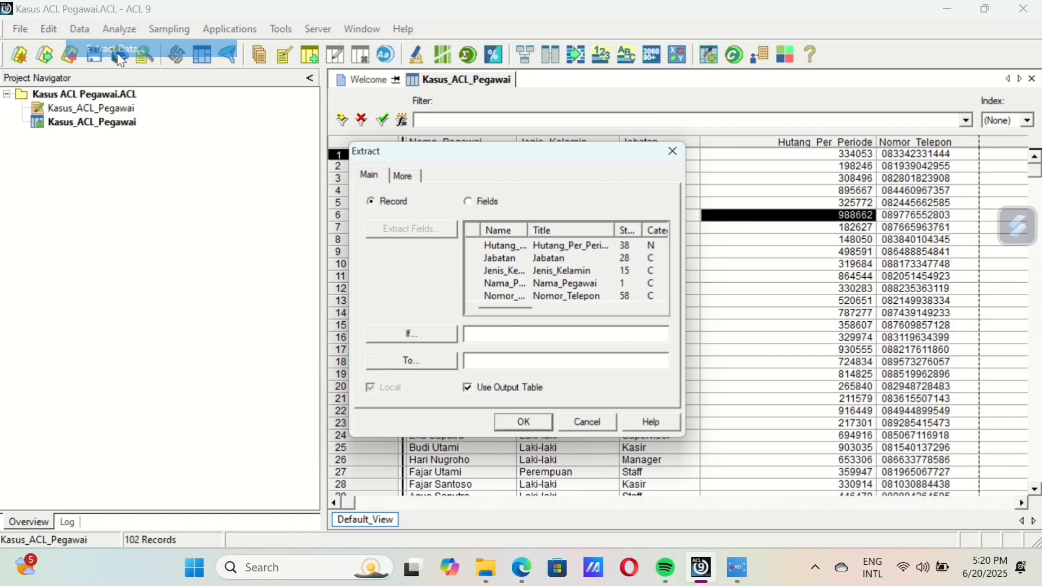
pyautogui.click(477, 205)
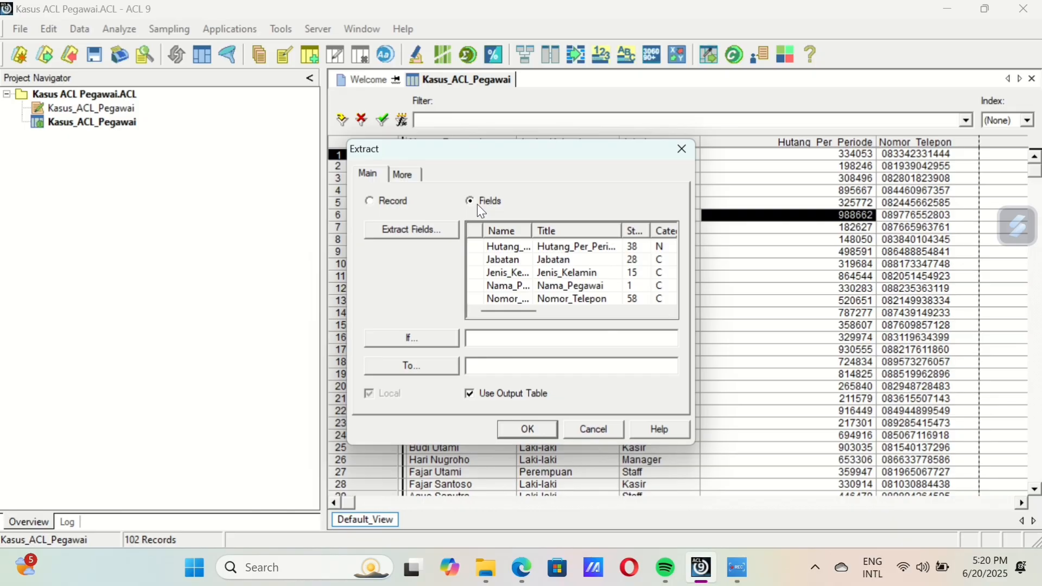
pyautogui.click(438, 231)
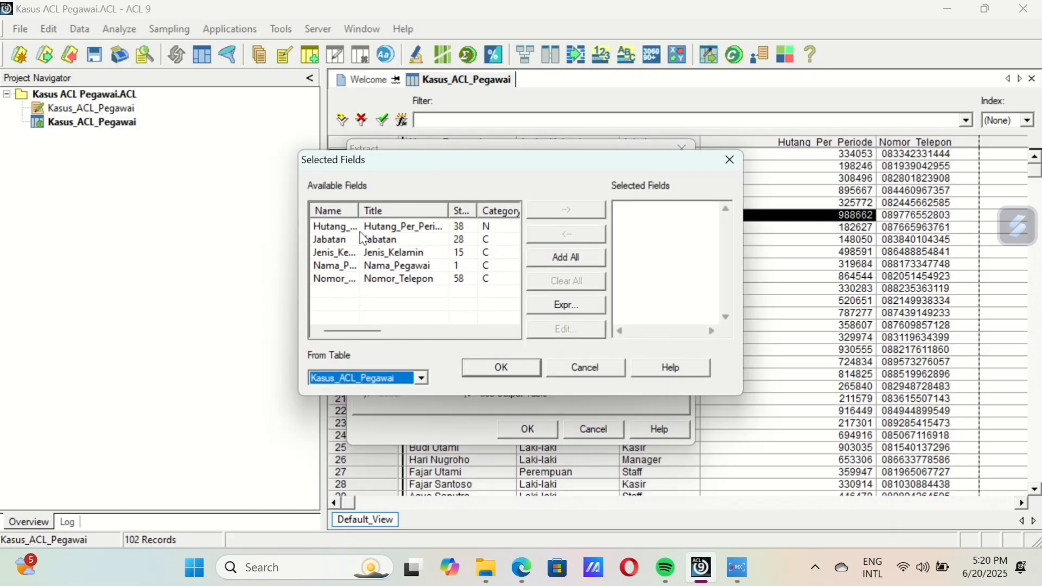
pyautogui.click(364, 266)
pyautogui.click(574, 259)
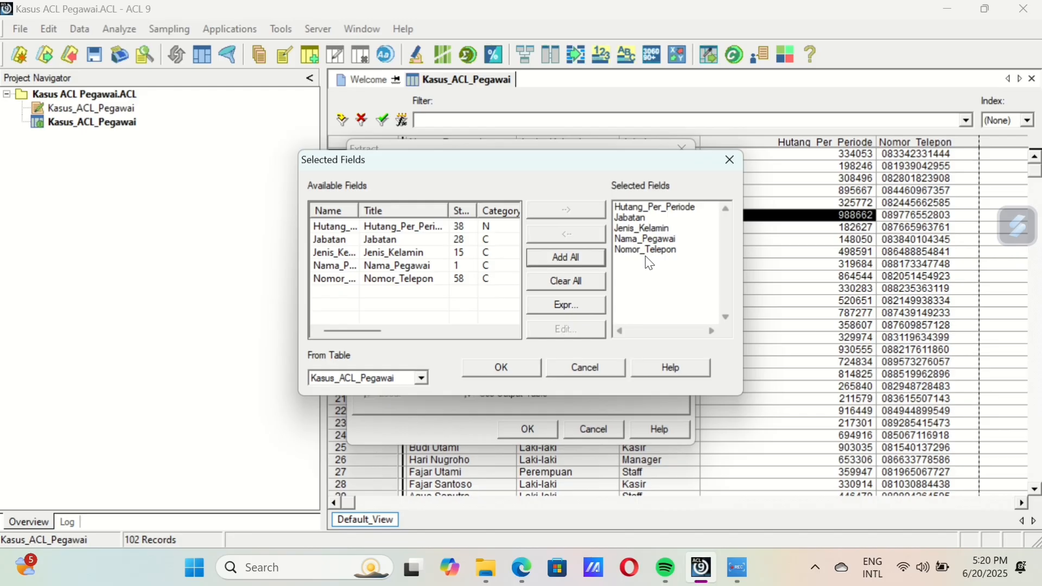
pyautogui.click(523, 365)
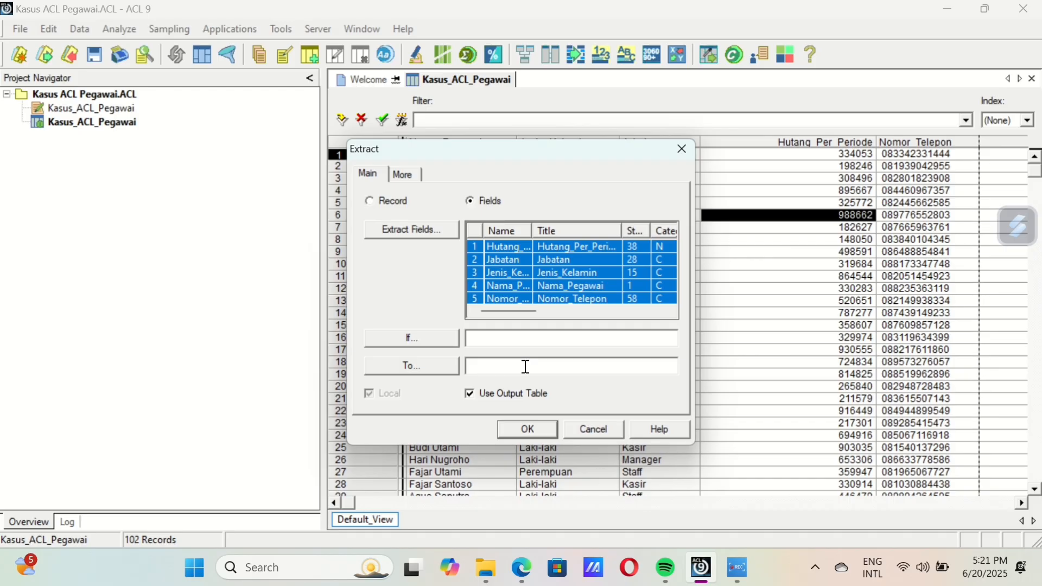
# Extract records matching Jabatan = 'Staff' AND Jenis_Kelamin = 'L' AND Hutang_Per_Periode>=300000 to Hutang_LStaff, saving the changes to Kasus_ACL_Pegawai.
pyautogui.click(504, 337)
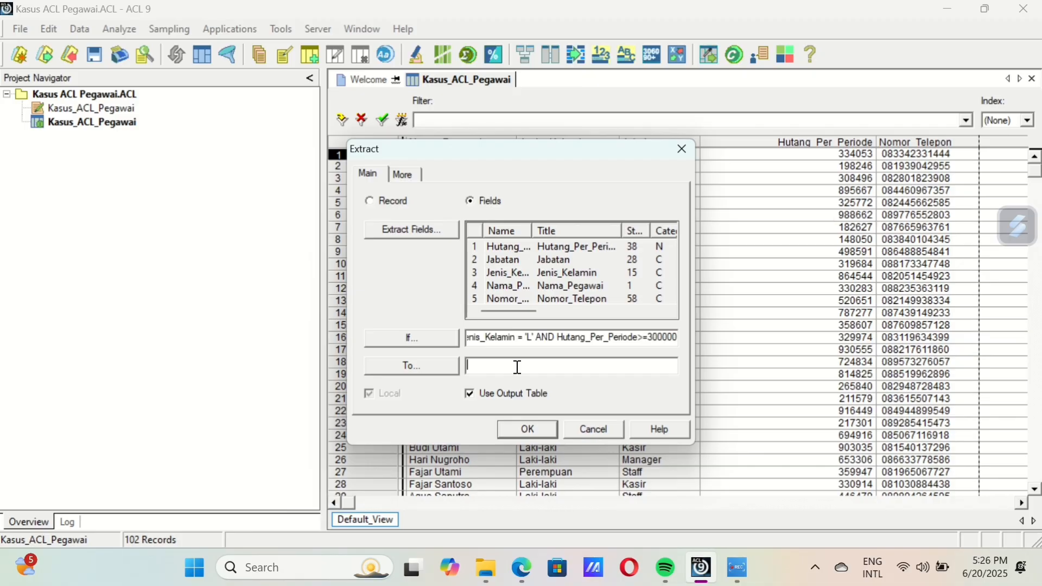
pyautogui.click(518, 367)
pyautogui.write('Hutang')
pyautogui.write('_L Staff')
pyautogui.click(507, 369)
pyautogui.press('BackSpace')
pyautogui.click(539, 430)
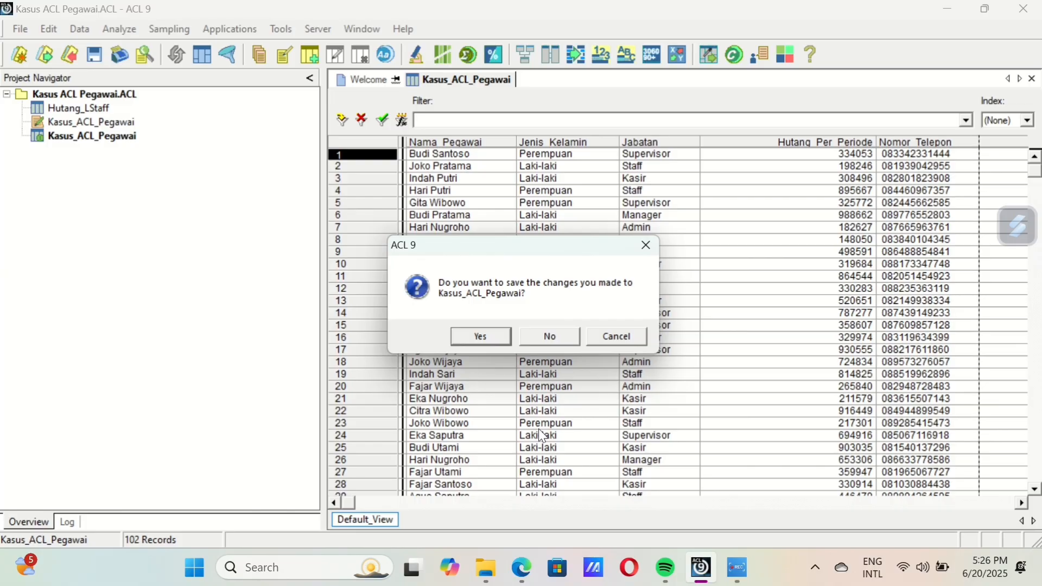
pyautogui.click(482, 338)
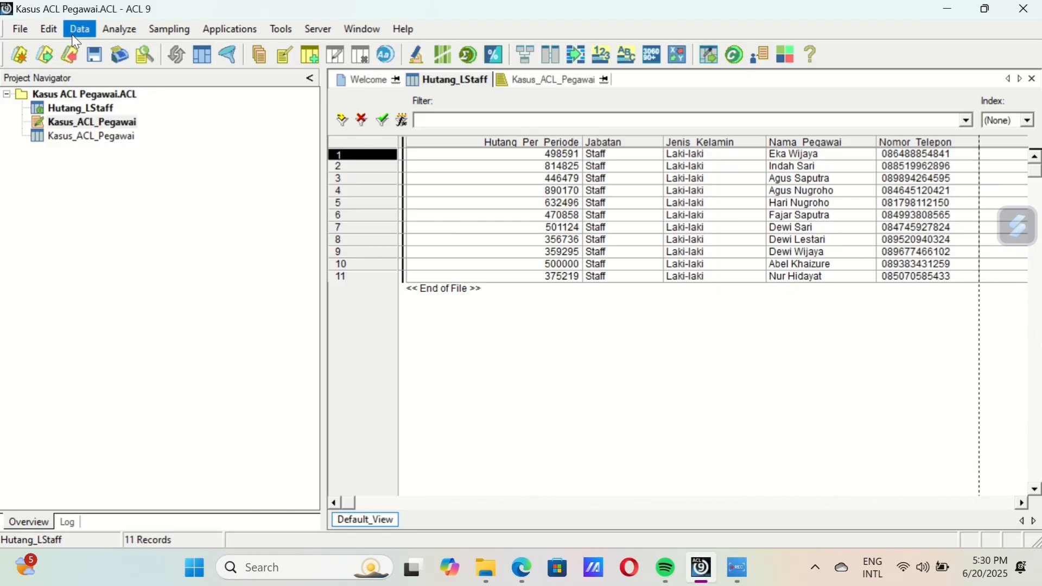
# Set up another field-based data extraction, this one from Hutang_LStaff, with all of its fields selected.
pyautogui.click(77, 31)
pyautogui.click(111, 50)
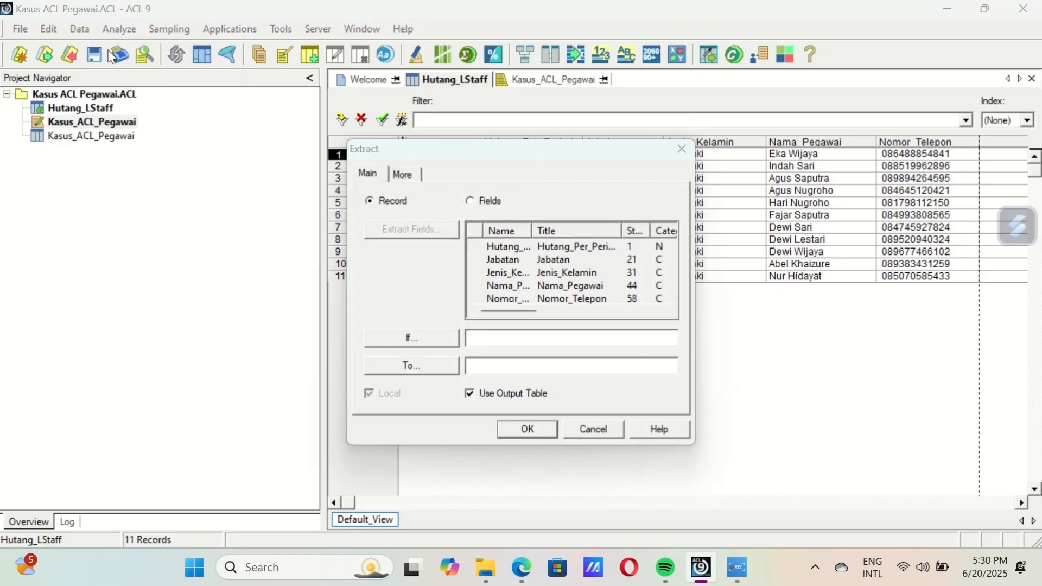
pyautogui.click(478, 203)
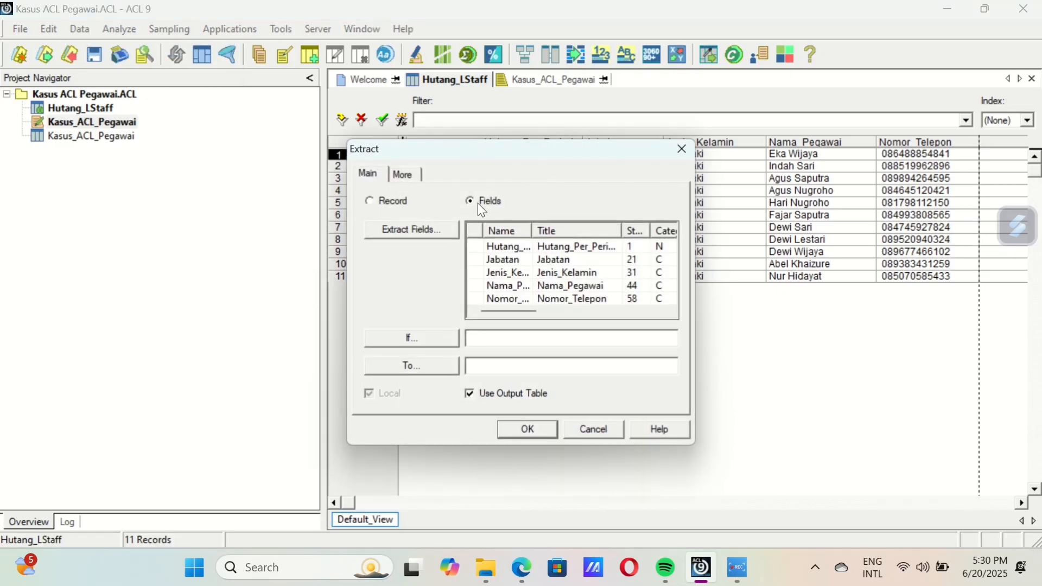
pyautogui.click(428, 235)
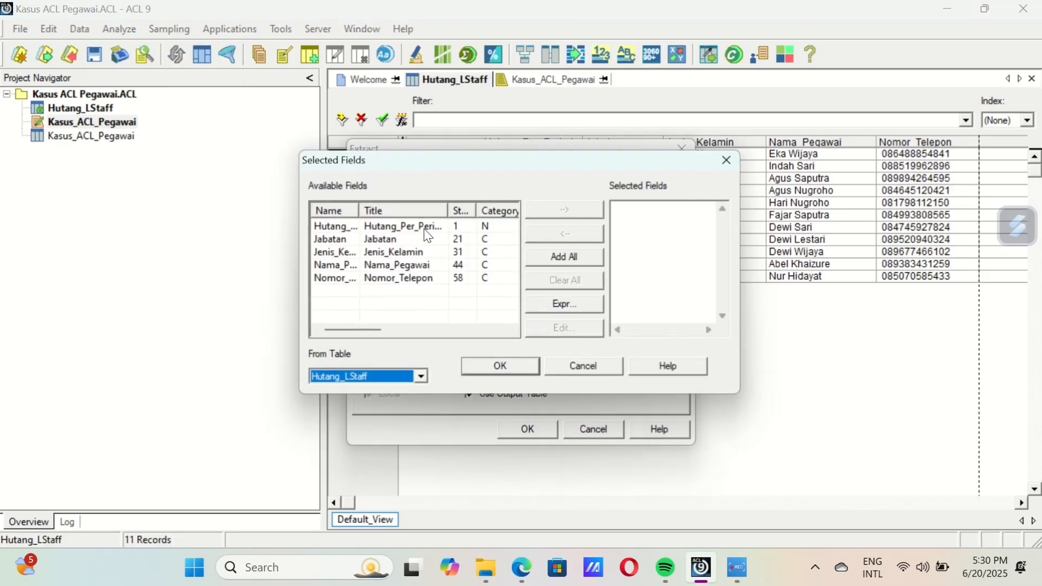
pyautogui.click(563, 261)
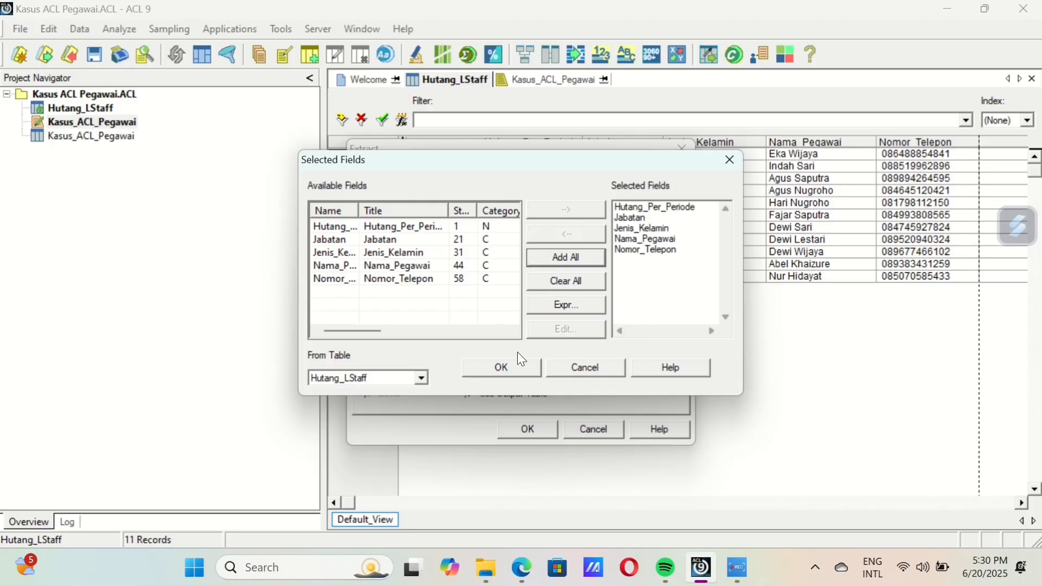
pyautogui.click(497, 371)
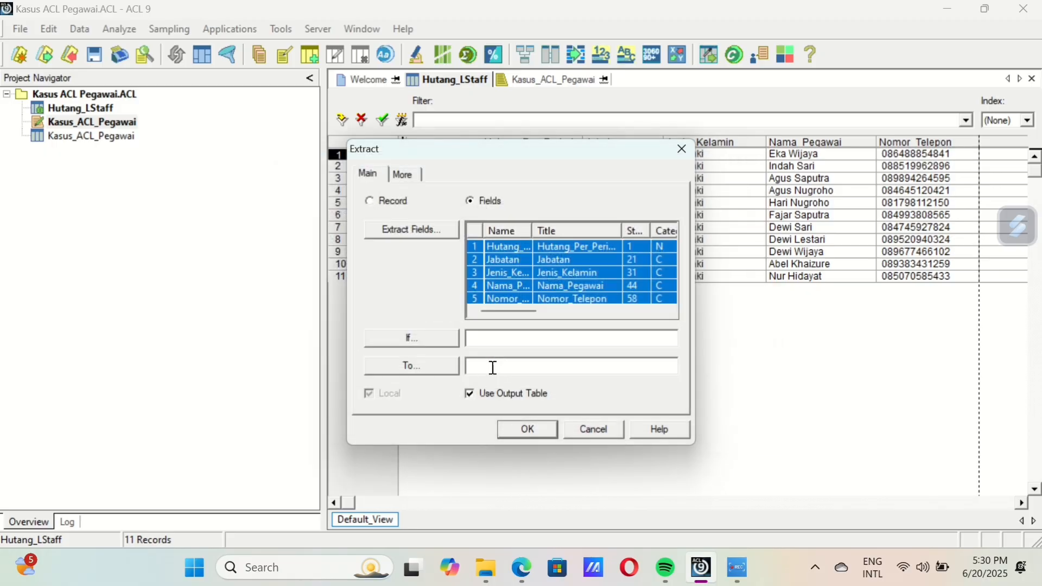
# Set the extraction condition to Jabatan = 'Staff' AND Jenis_Kelamin = 'P' AND Hutang_Per_Periode>=300000.
pyautogui.click(439, 341)
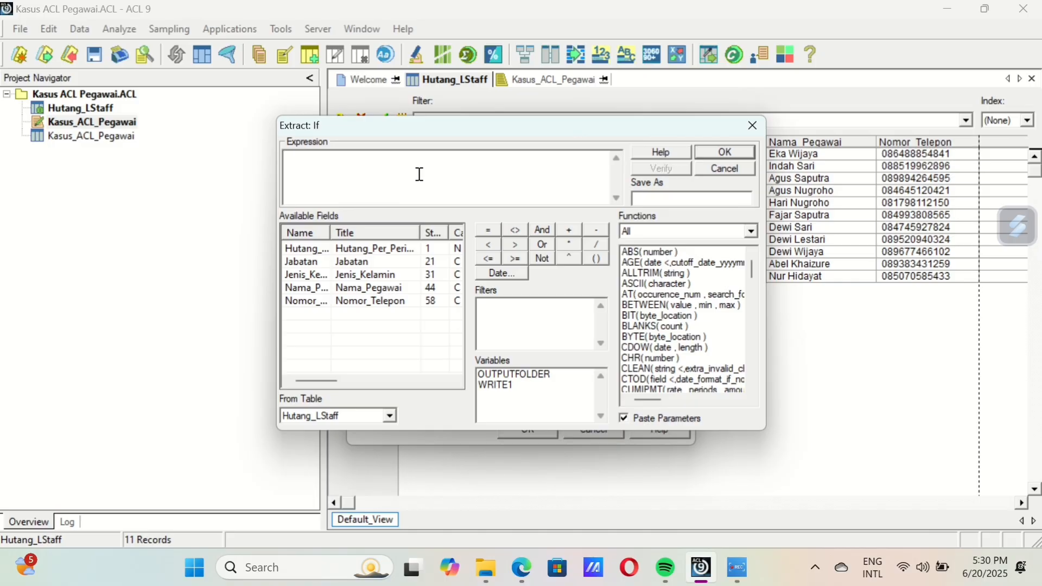
pyautogui.write("Jabatan = 'Staff' AND Jenis_Kelamin = 'L' AND Hutang_Per_Periode>=300000")
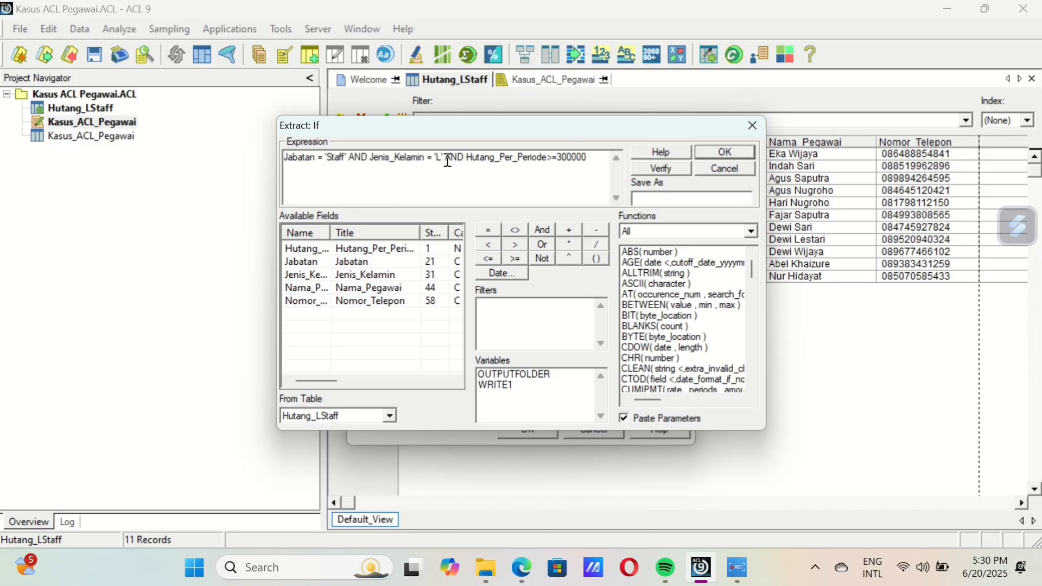
pyautogui.click(443, 161)
pyautogui.press('BackSpace')
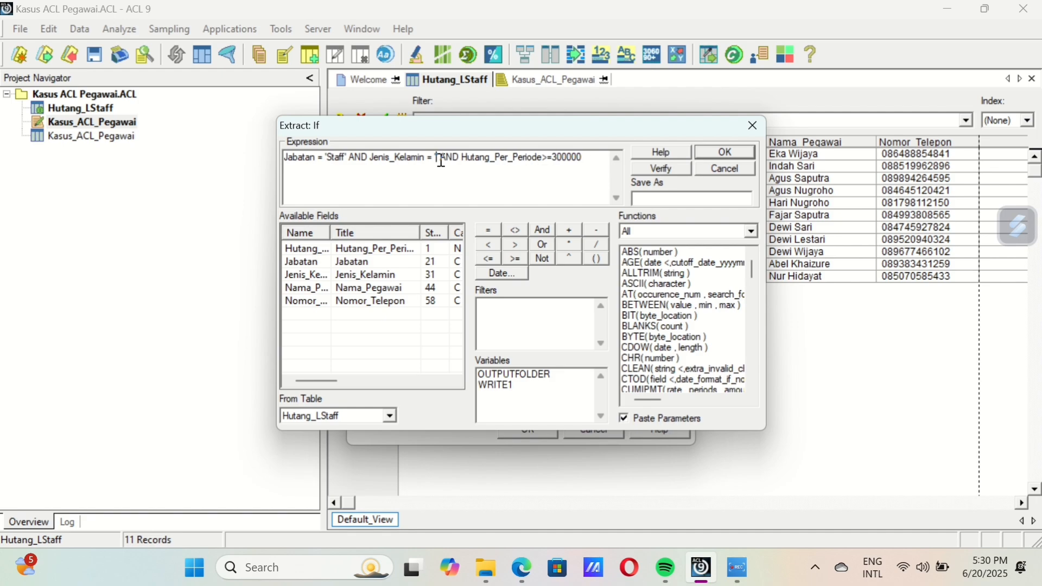
pyautogui.write('P')
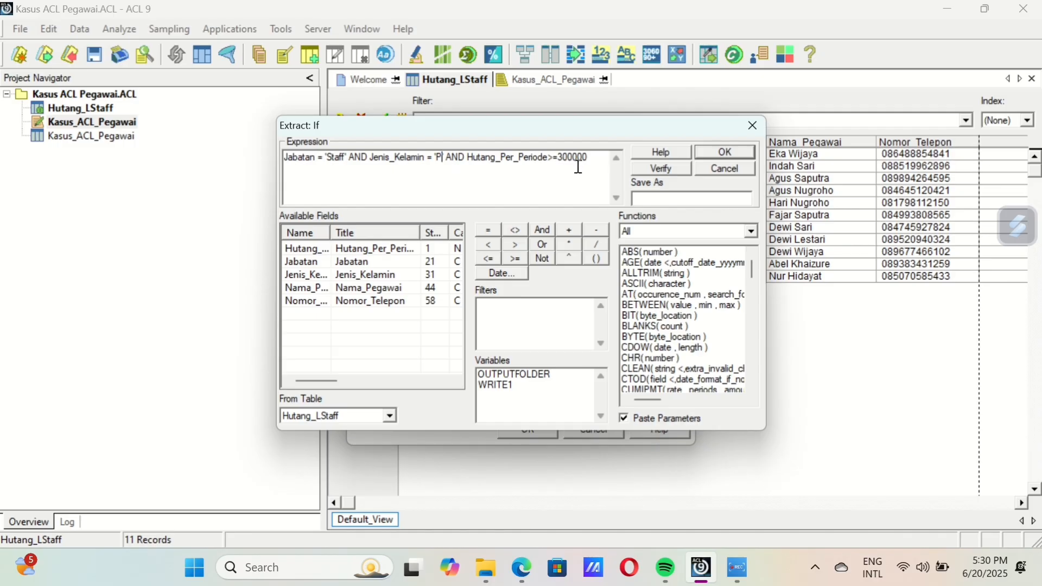
pyautogui.click(724, 152)
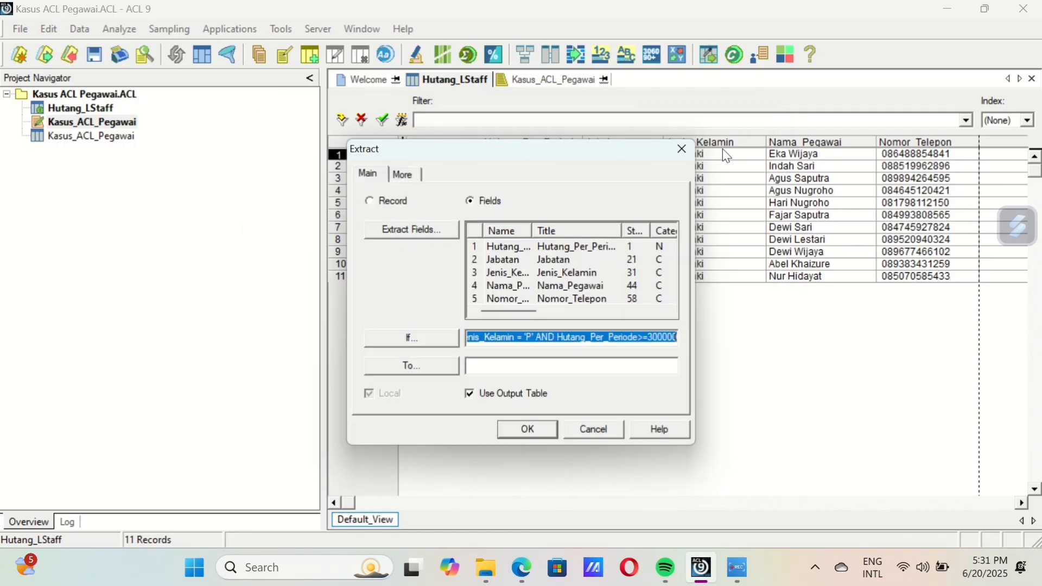
# Verify that the extraction's If expression is valid and return to the extraction settings.
pyautogui.click(539, 368)
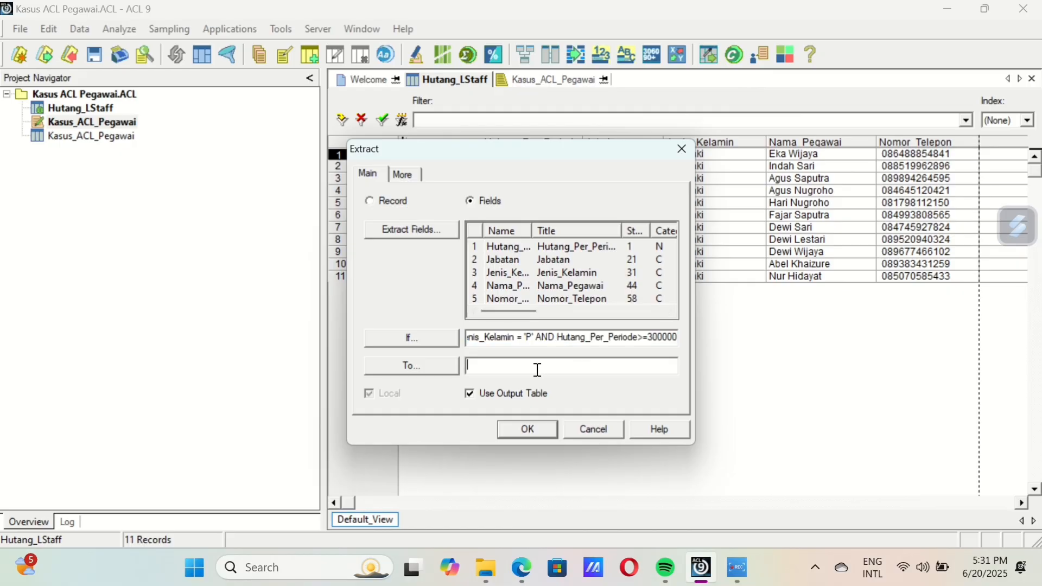
pyautogui.click(445, 344)
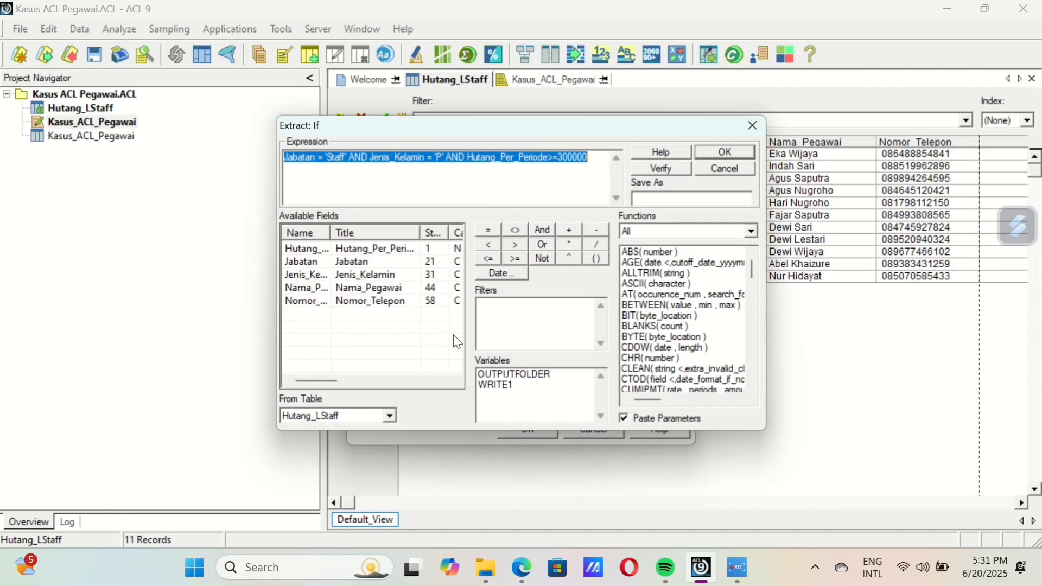
pyautogui.click(664, 172)
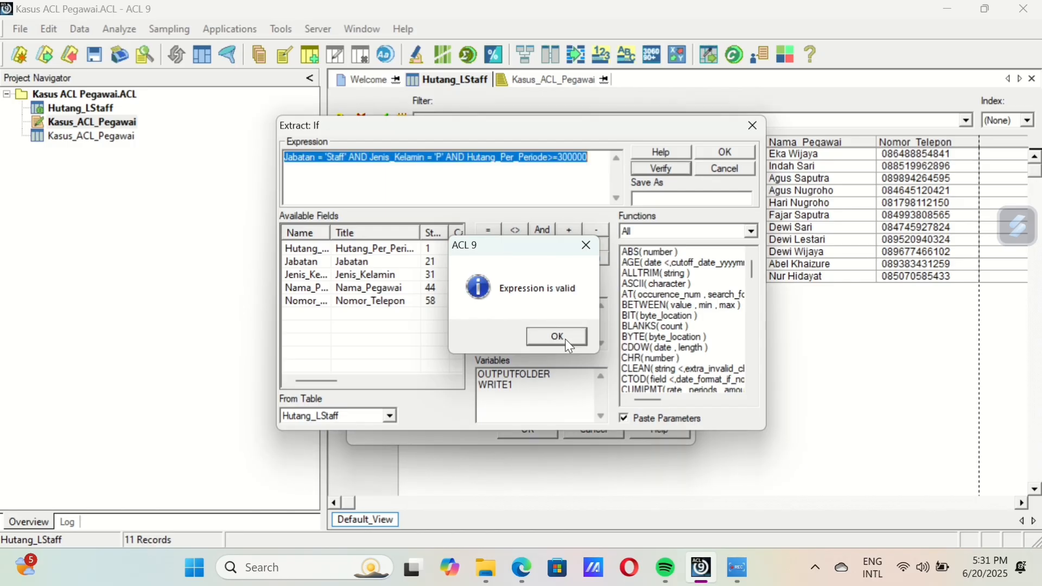
pyautogui.click(564, 338)
pyautogui.click(725, 152)
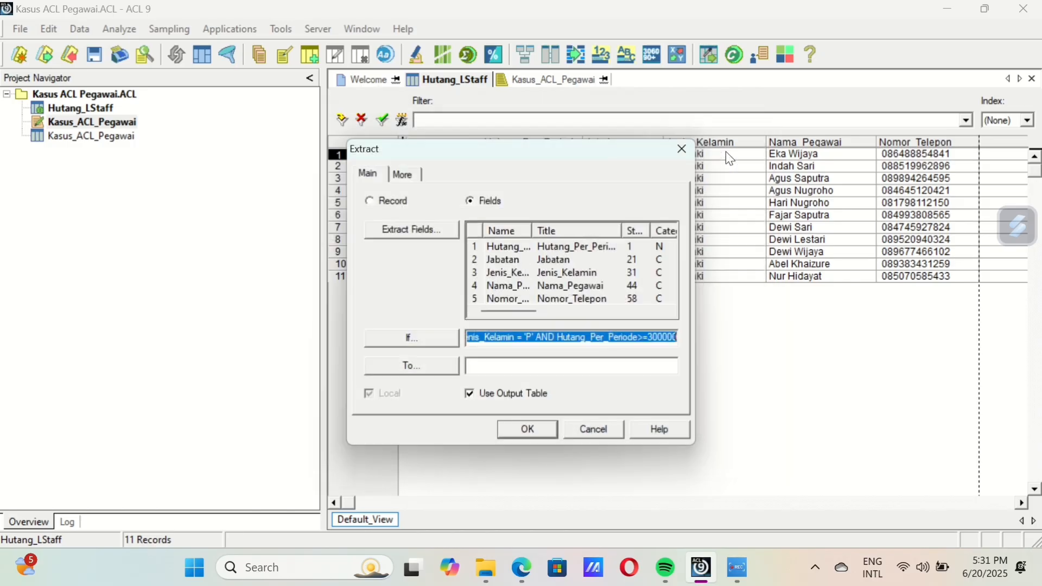
# Name the output table Hutang_PStaff and run the extraction.
pyautogui.click(484, 367)
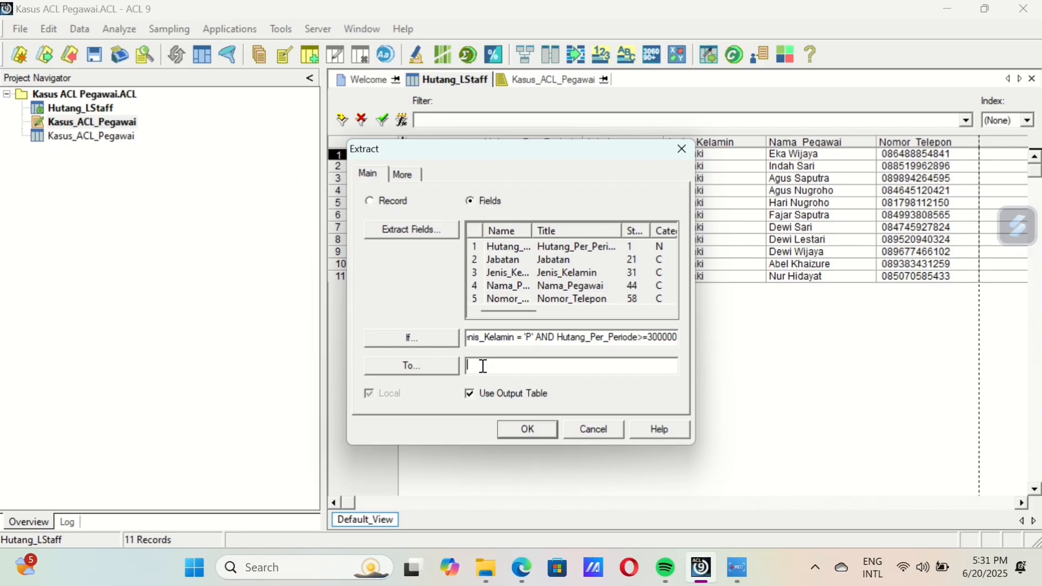
pyautogui.write('Hutang_PStaff')
pyautogui.click(529, 431)
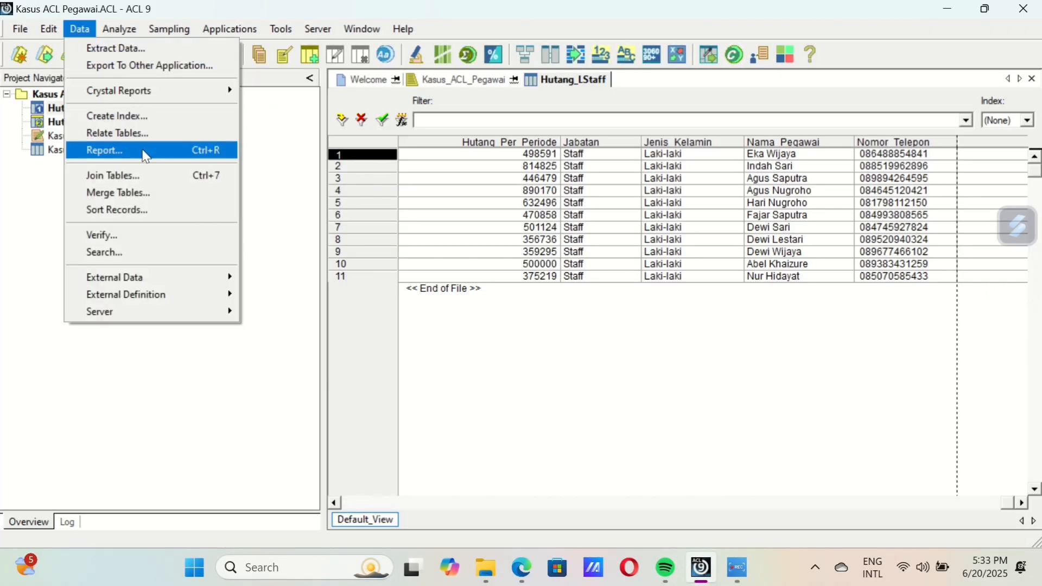
# Set up a merge of Hutang_LStaff with Hutang_PStaff as secondary table, using Jabatan as both the primary and secondary key.
pyautogui.click(156, 202)
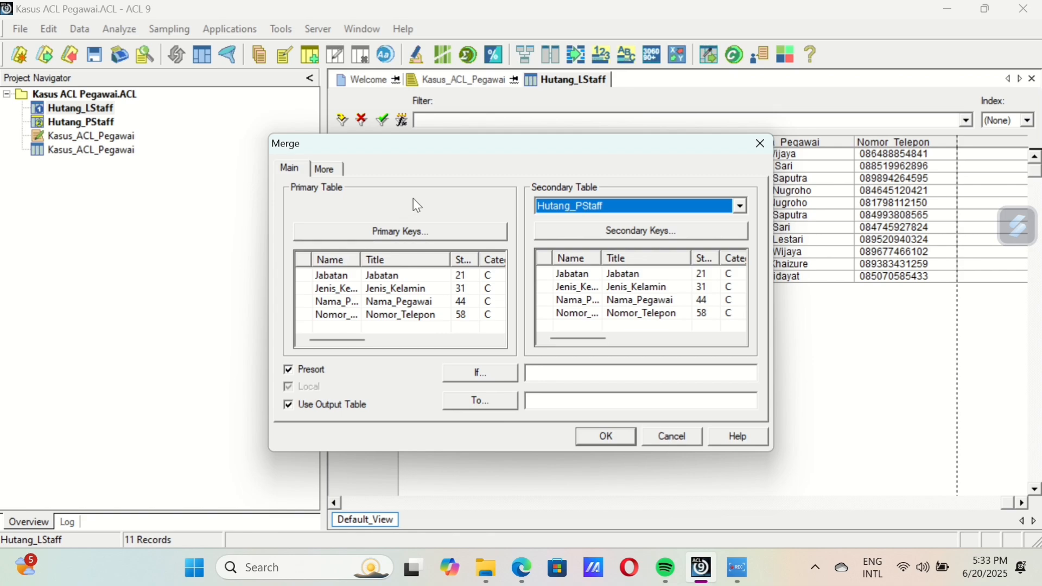
pyautogui.click(404, 233)
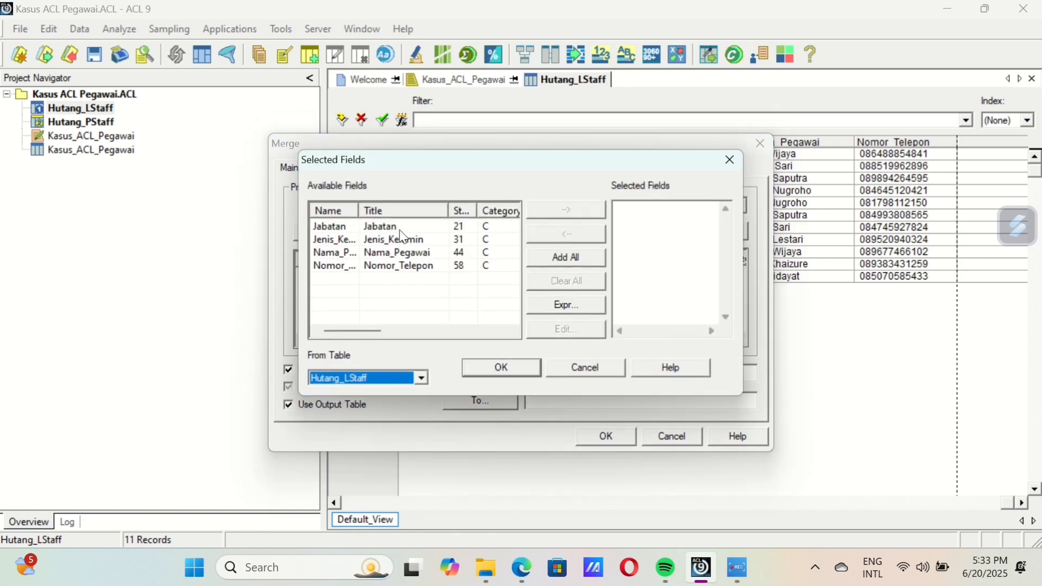
pyautogui.click(731, 162)
pyautogui.click(343, 277)
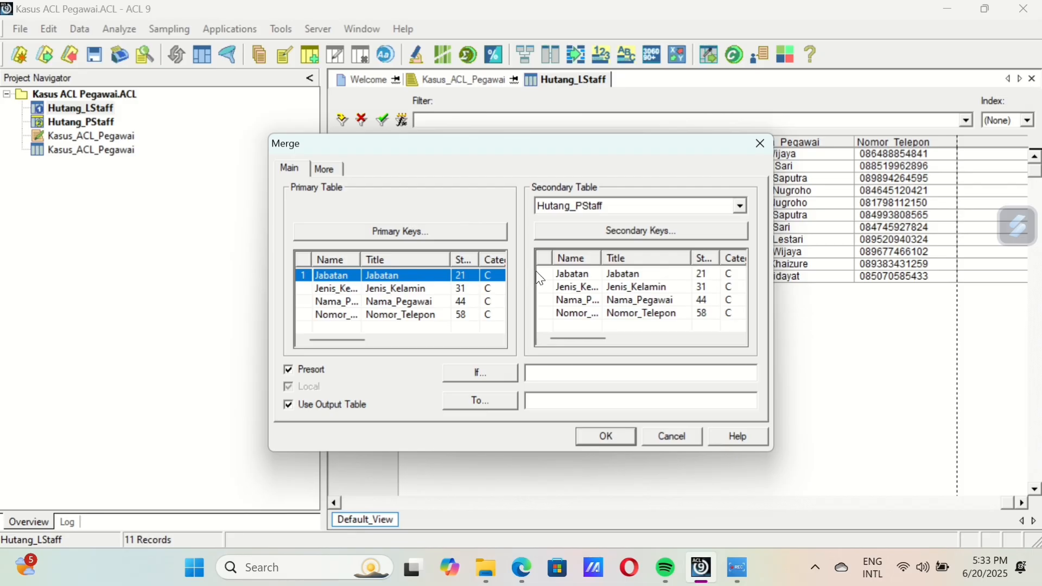
pyautogui.click(573, 274)
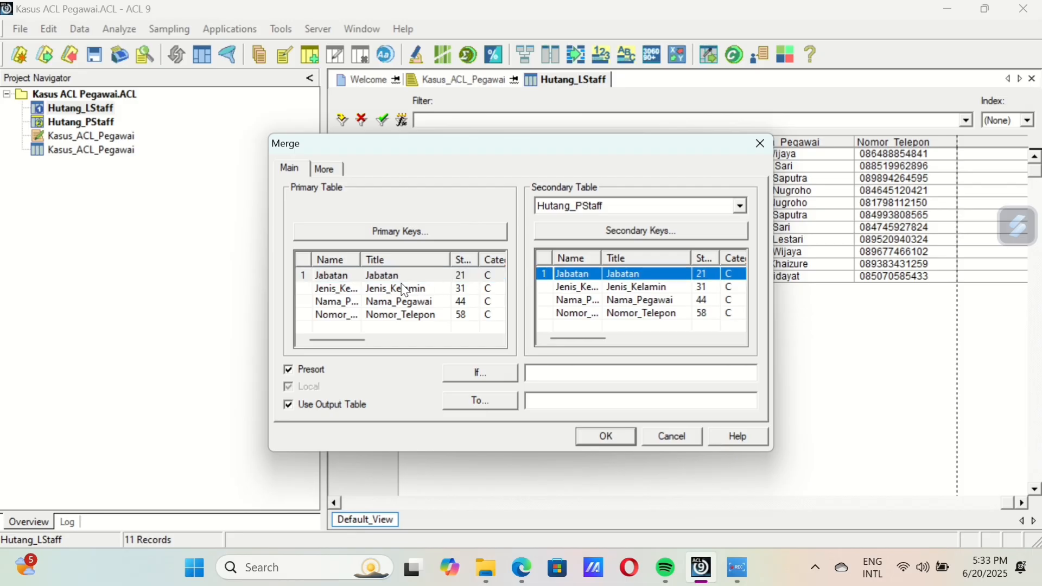
# Name the merge output table Hutang_PPR_Staff and run the merge.
pyautogui.click(569, 405)
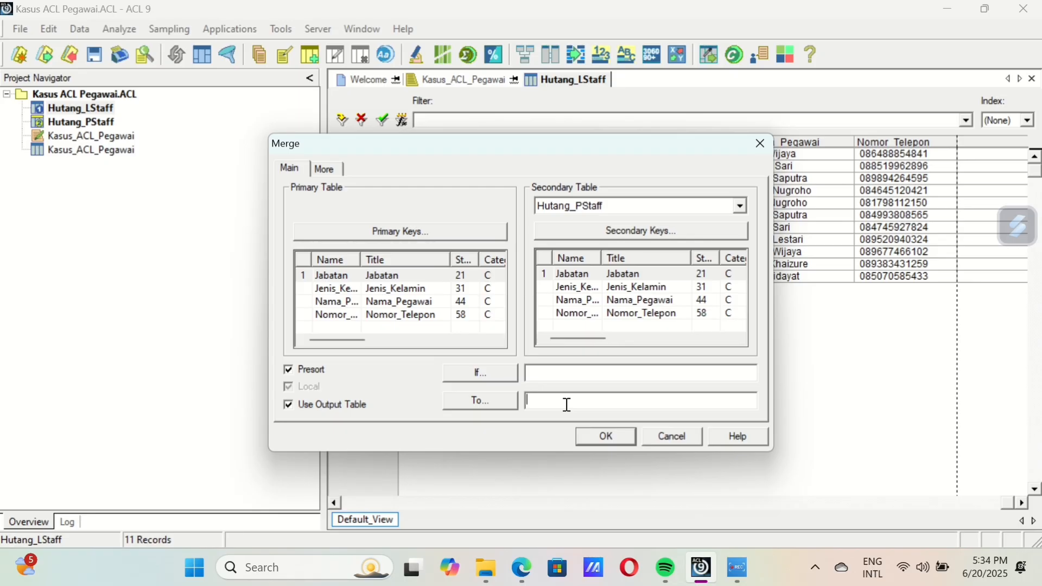
pyautogui.write('Hutang_PRR')
pyautogui.write('_Staff')
pyautogui.click(580, 402)
pyautogui.press('BackSpace')
pyautogui.press('BackSpace')
pyautogui.write('p')
pyautogui.press('BackSpace')
pyautogui.write('PR')
pyautogui.click(627, 406)
pyautogui.click(595, 437)
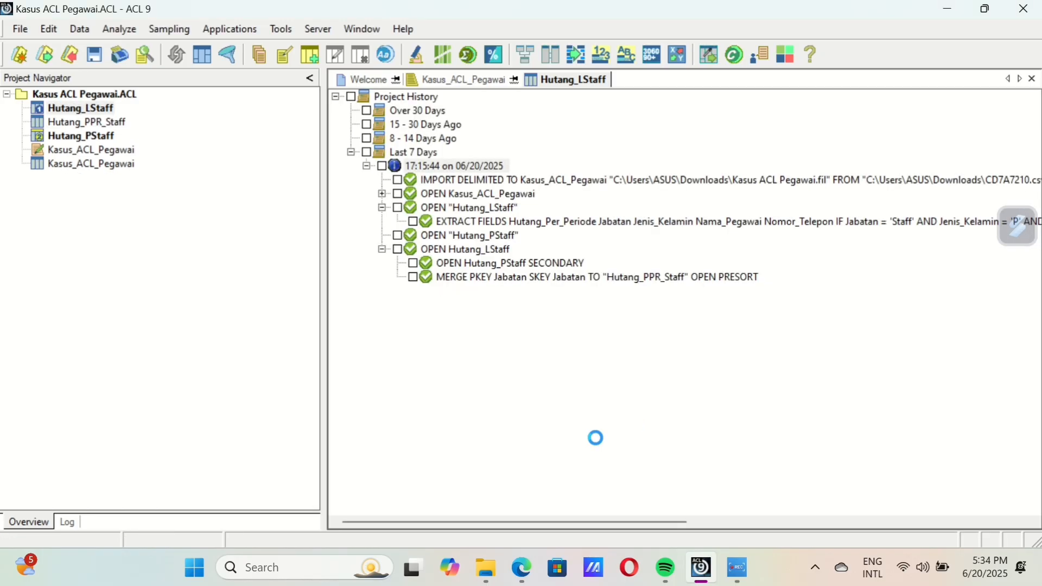